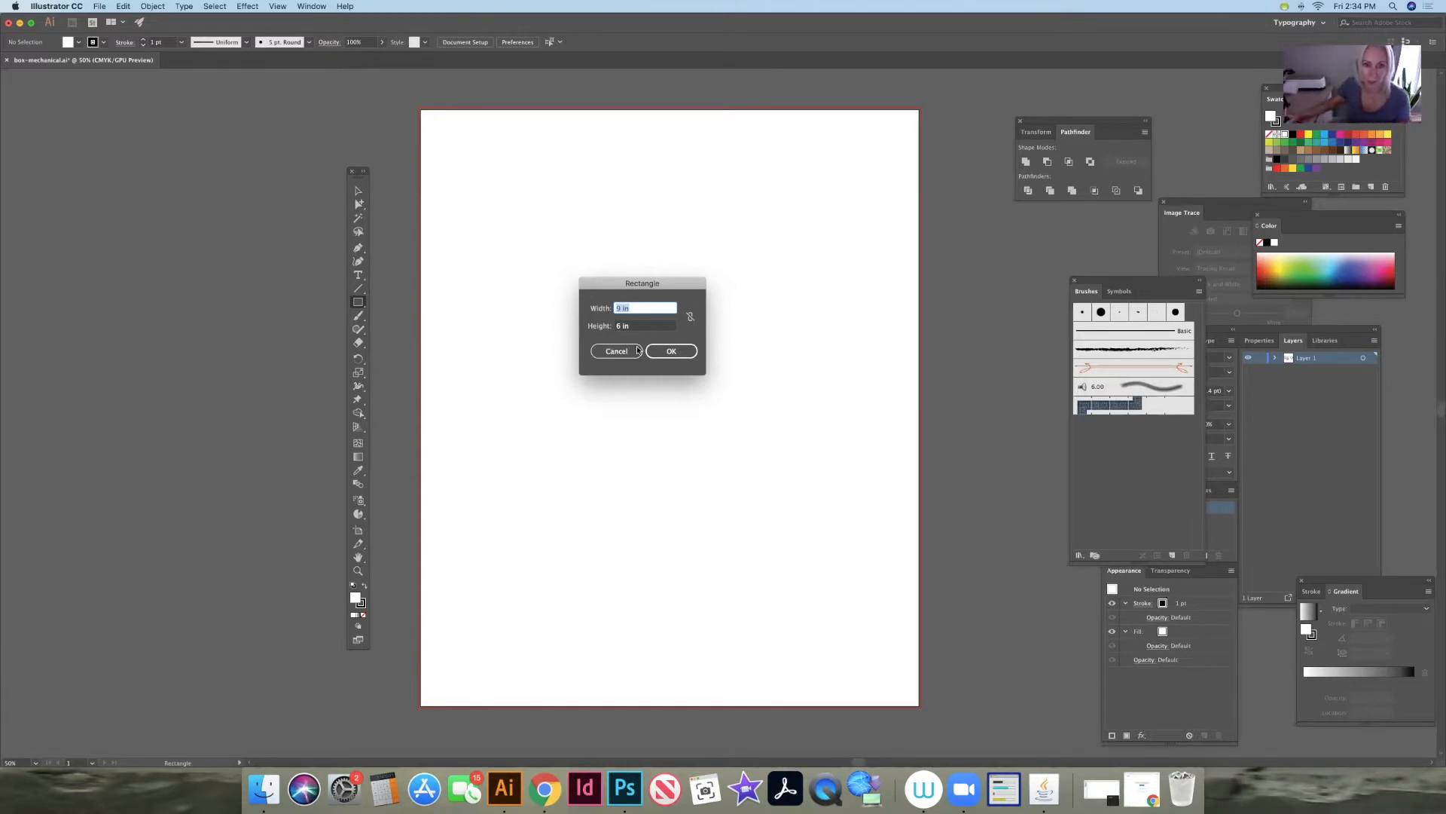
- Create a rectangle 4.125 in wide and 5 in high on the artboard
{"action": "left_click", "coordinate": [614, 329]}
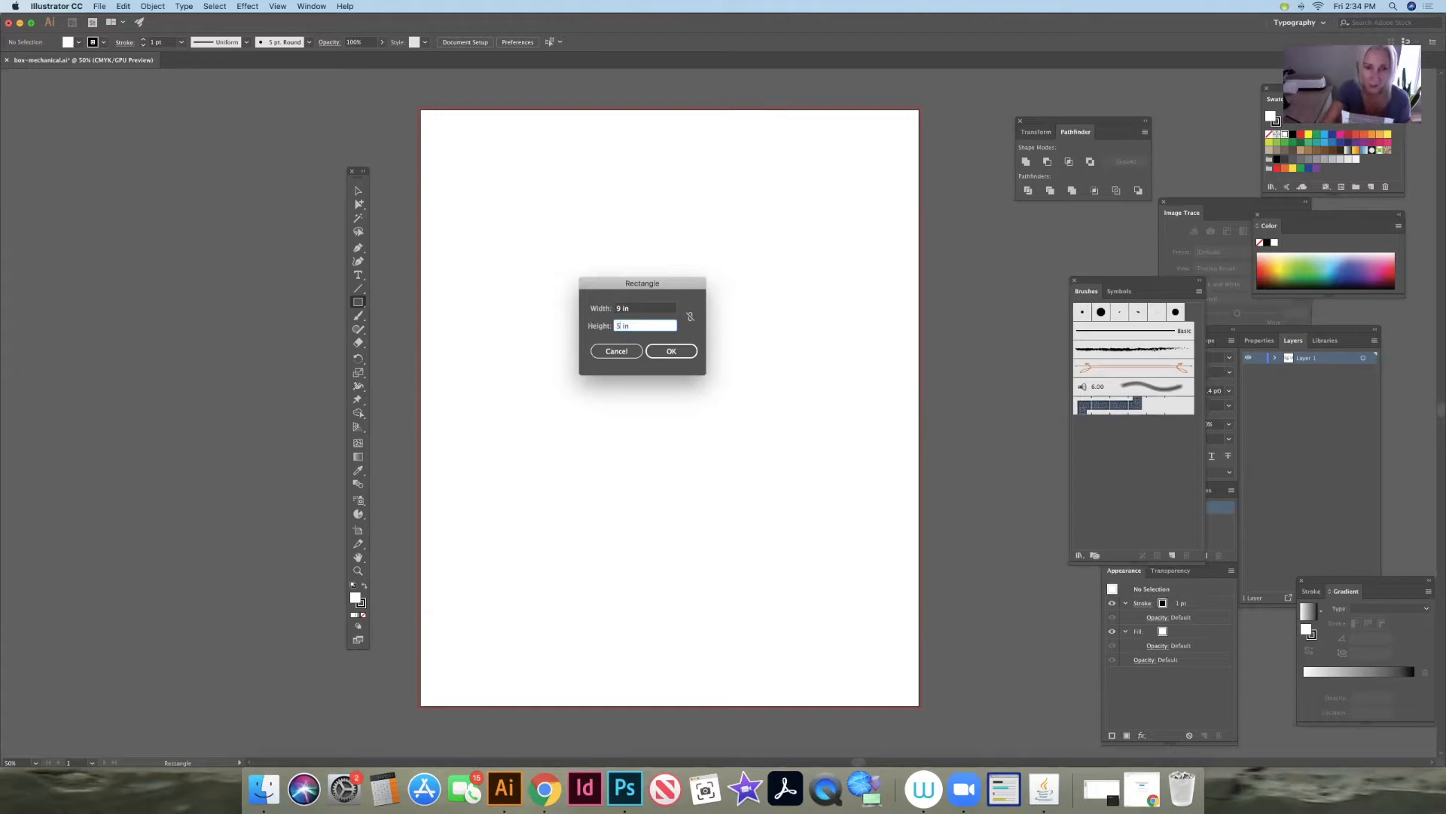
{"action": "key", "text": "Tab"}
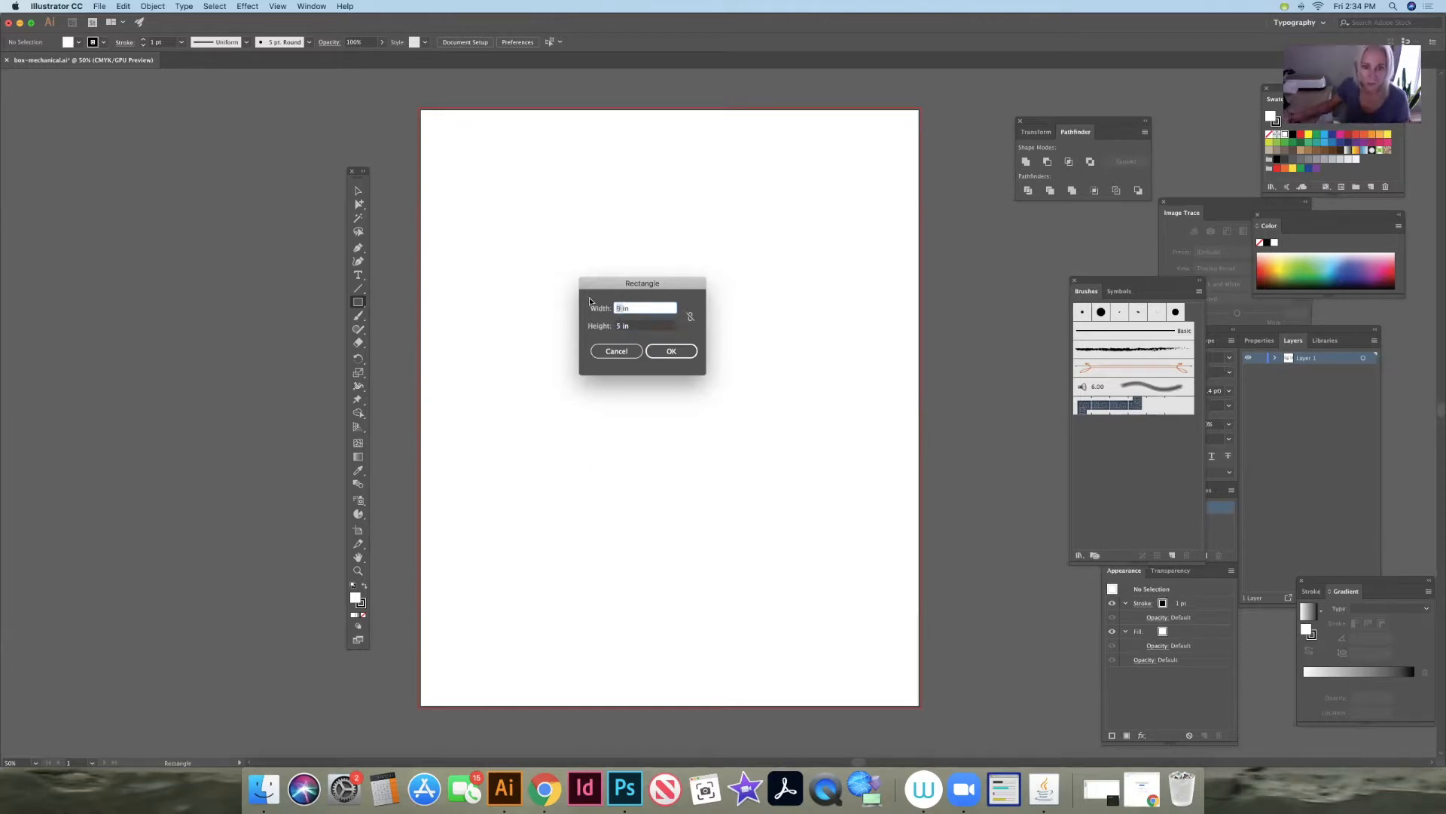
{"action": "type", "text": "4"}
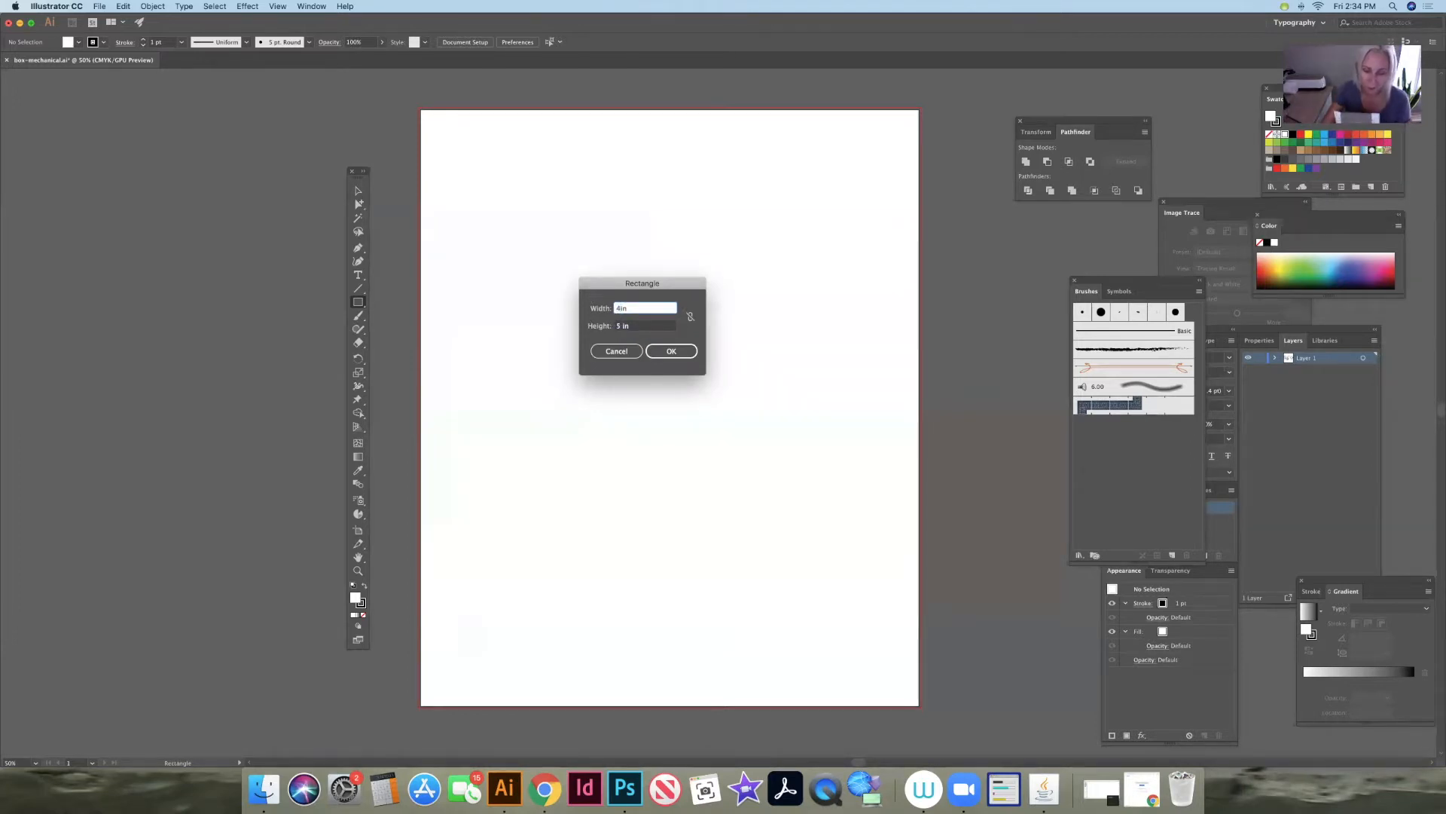
{"action": "type", "text": ".125"}
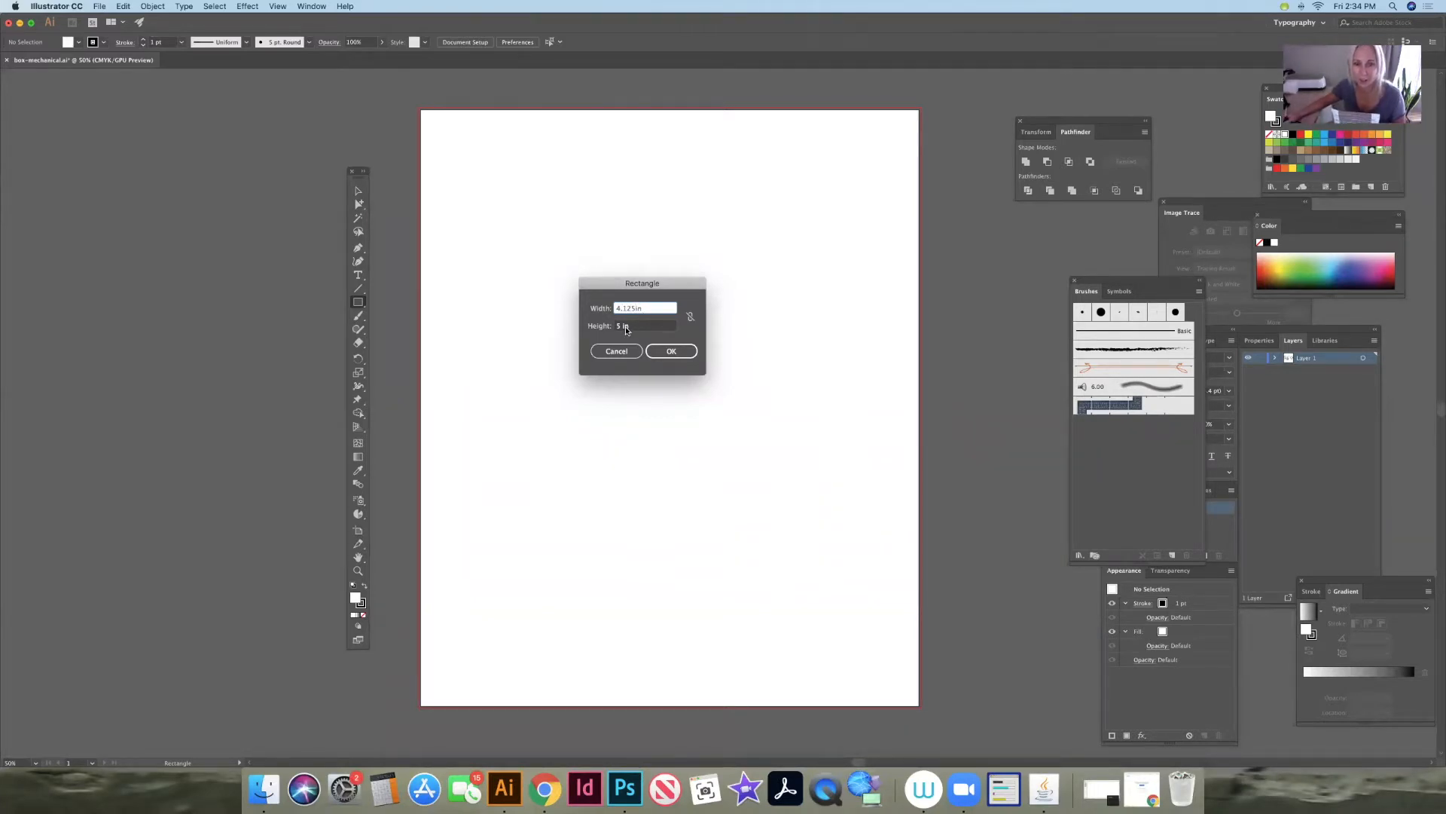
{"action": "left_click", "coordinate": [100, 6]}
{"action": "mouse_move", "coordinate": [70, 6]}
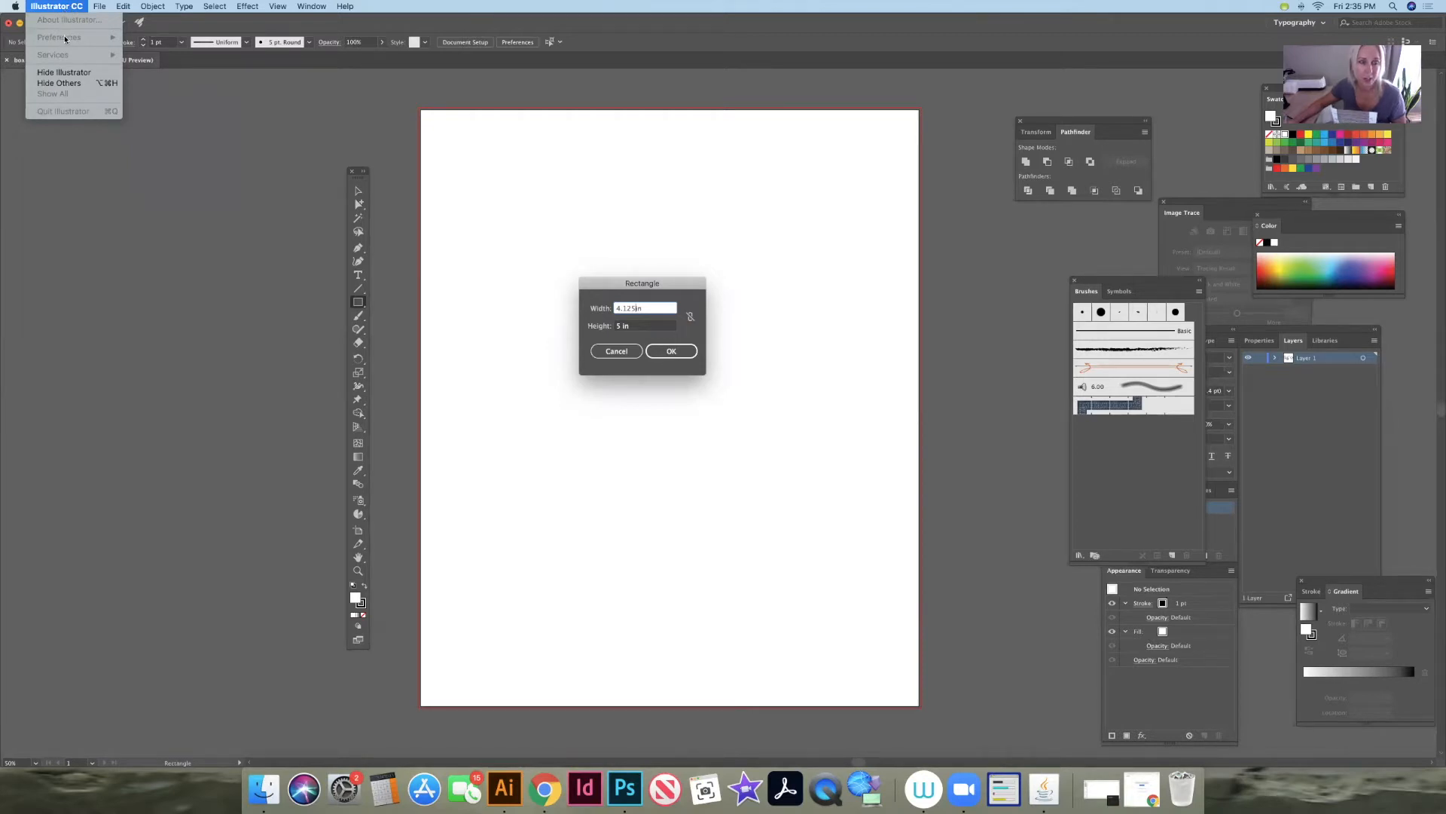
{"action": "left_click_drag", "start_coordinate": [632, 284], "coordinate": [632, 281]}
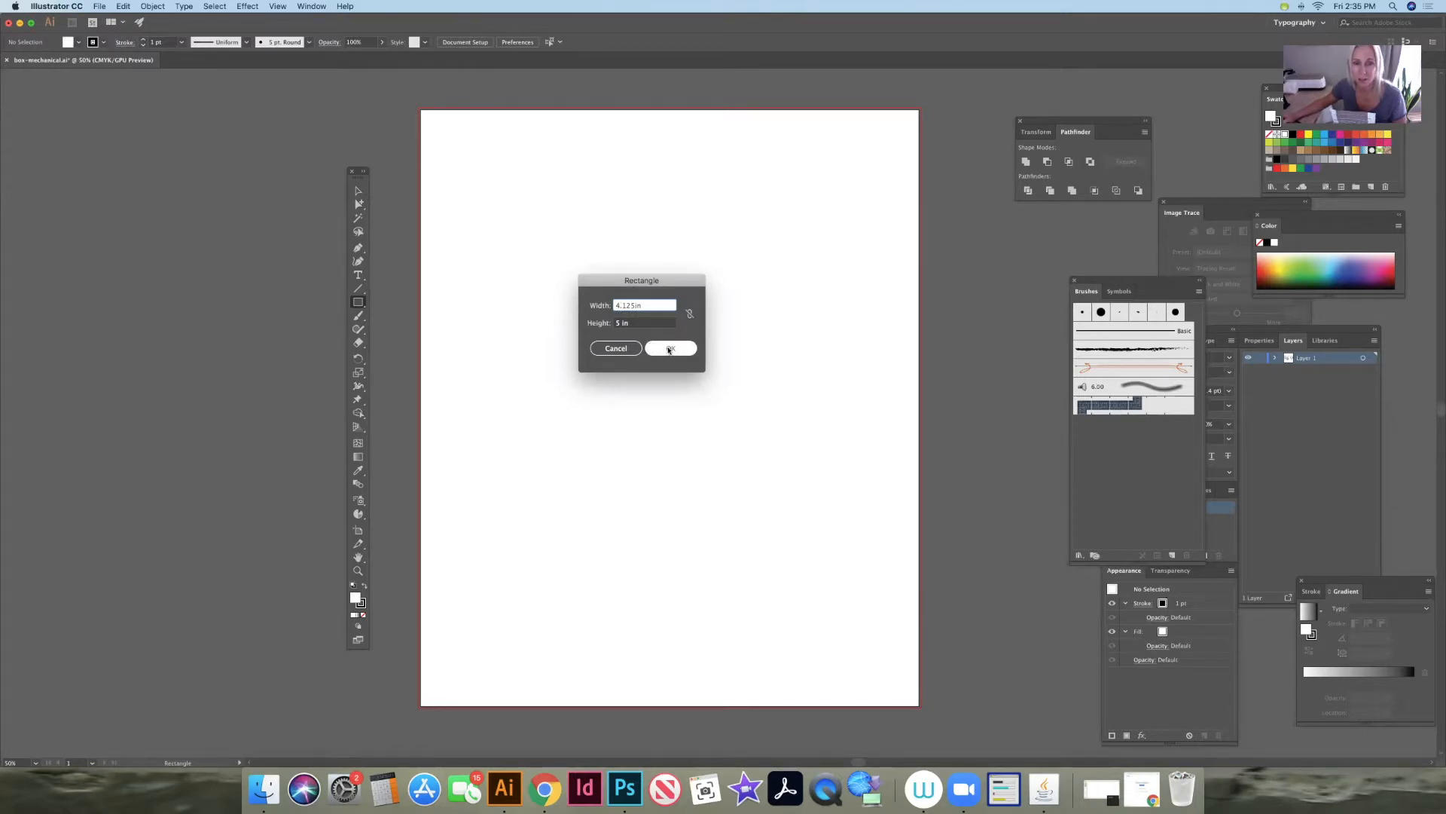
{"action": "left_click", "coordinate": [670, 349]}
{"action": "left_click", "coordinate": [359, 204]}
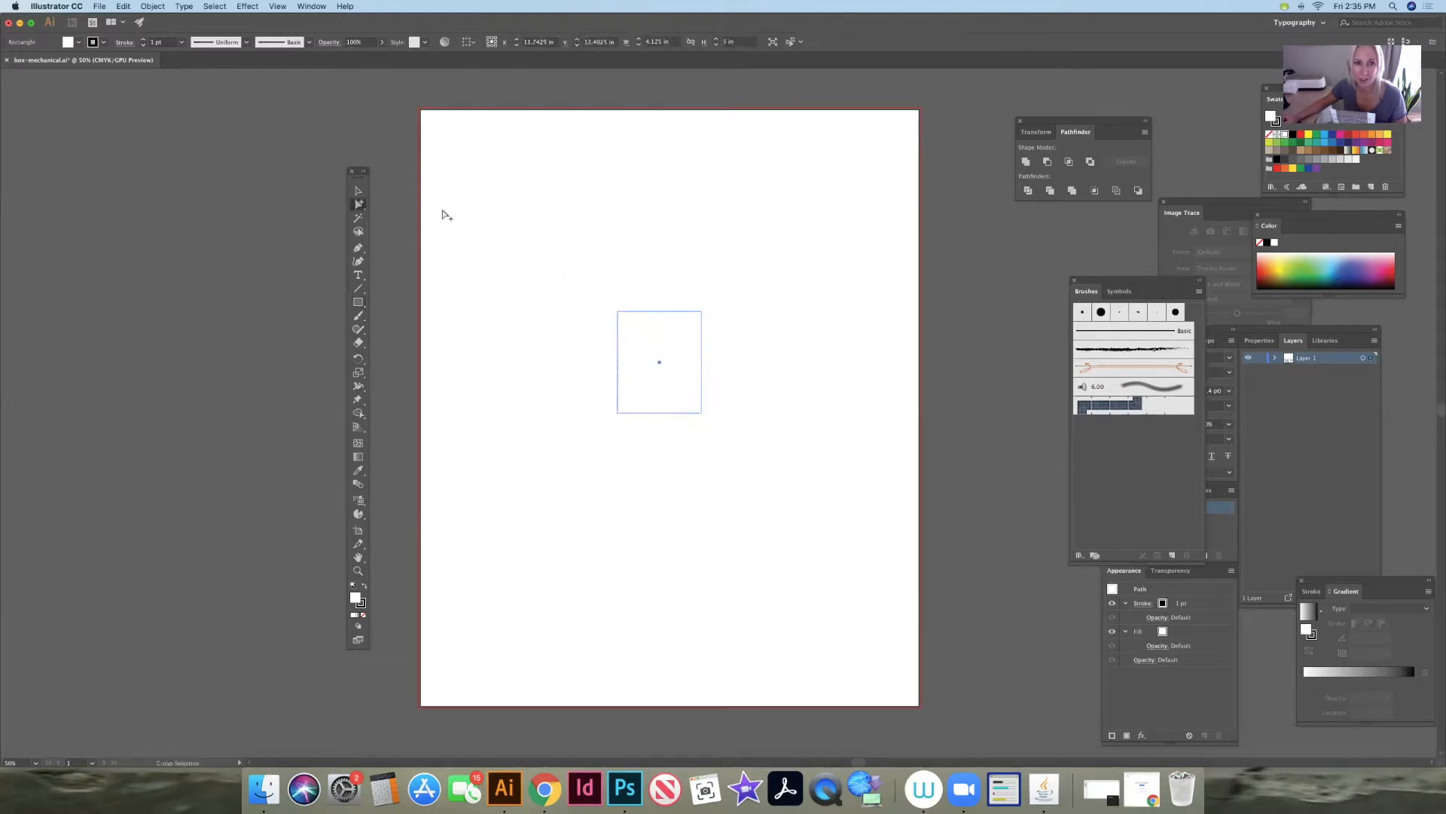
- Set the general measurement units to inches in the Units preferences
{"action": "left_click", "coordinate": [56, 6]}
{"action": "mouse_move", "coordinate": [66, 40]}
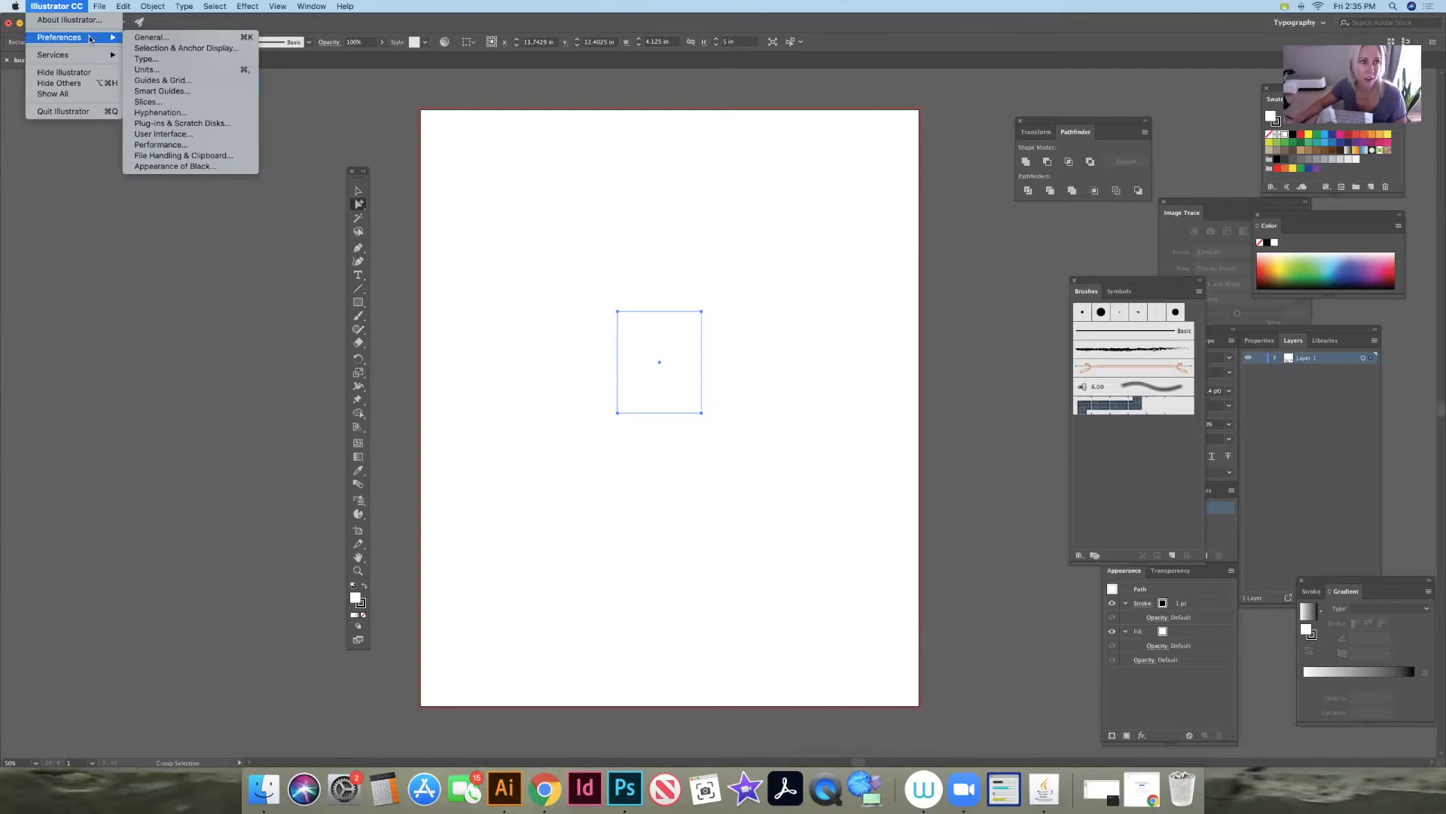
{"action": "left_click", "coordinate": [145, 70]}
{"action": "left_click", "coordinate": [784, 303]}
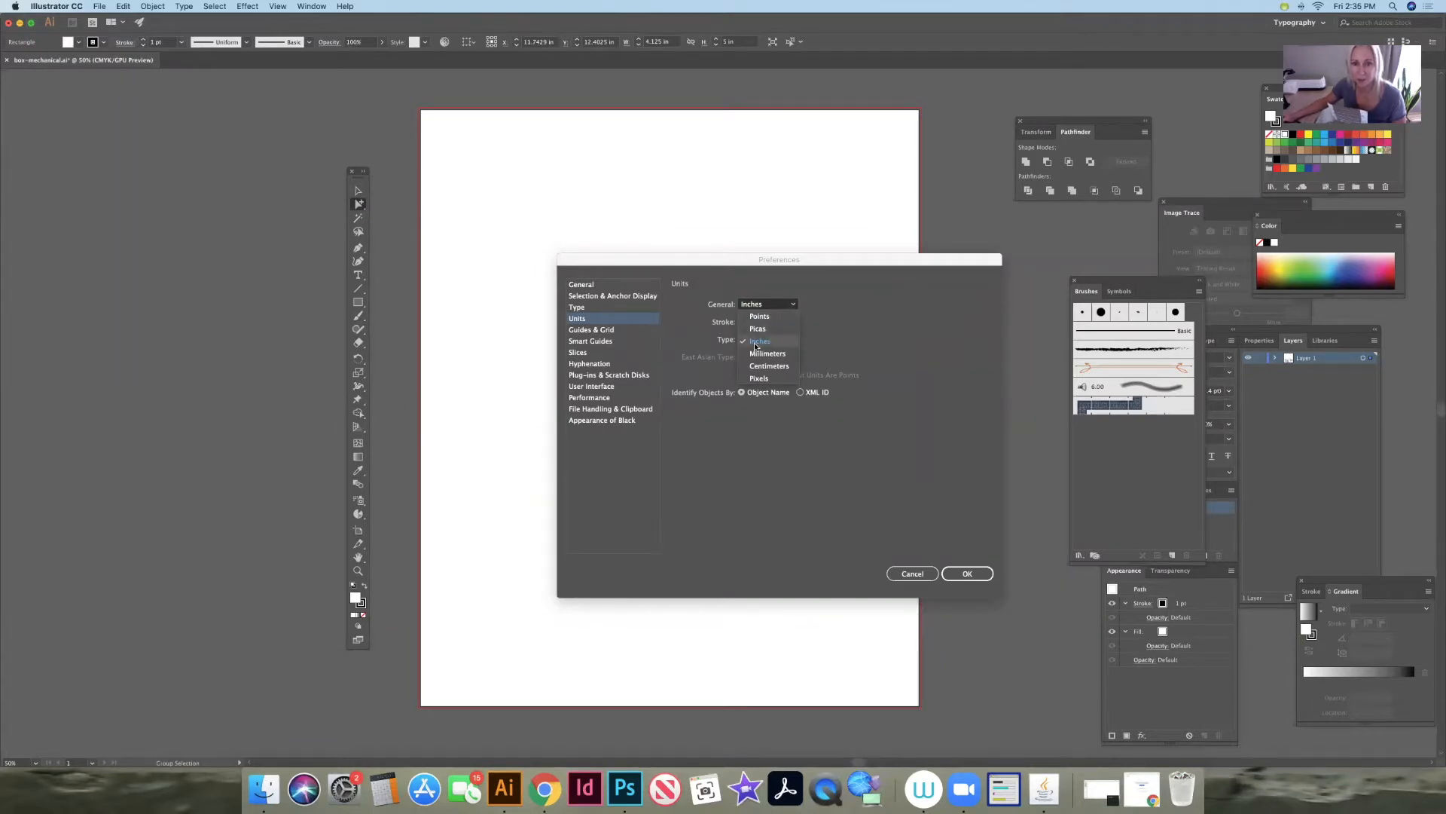
{"action": "left_click", "coordinate": [755, 345]}
{"action": "left_click", "coordinate": [968, 574]}
- Move the rectangle straight up to the artboard's upper edge area and deselect it
{"action": "left_click", "coordinate": [359, 191]}
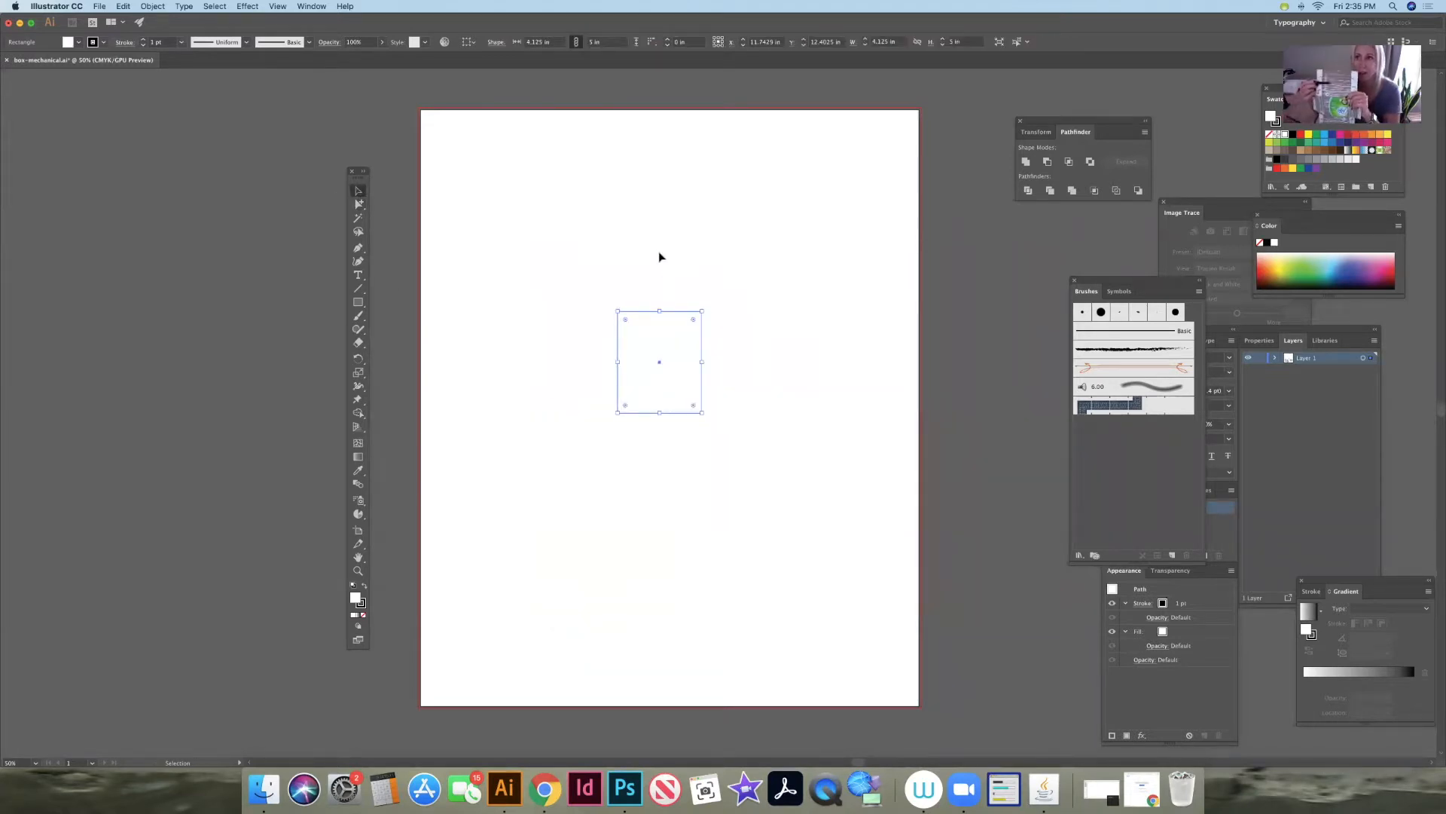
{"action": "left_click_drag", "start_coordinate": [679, 316], "coordinate": [680, 147]}
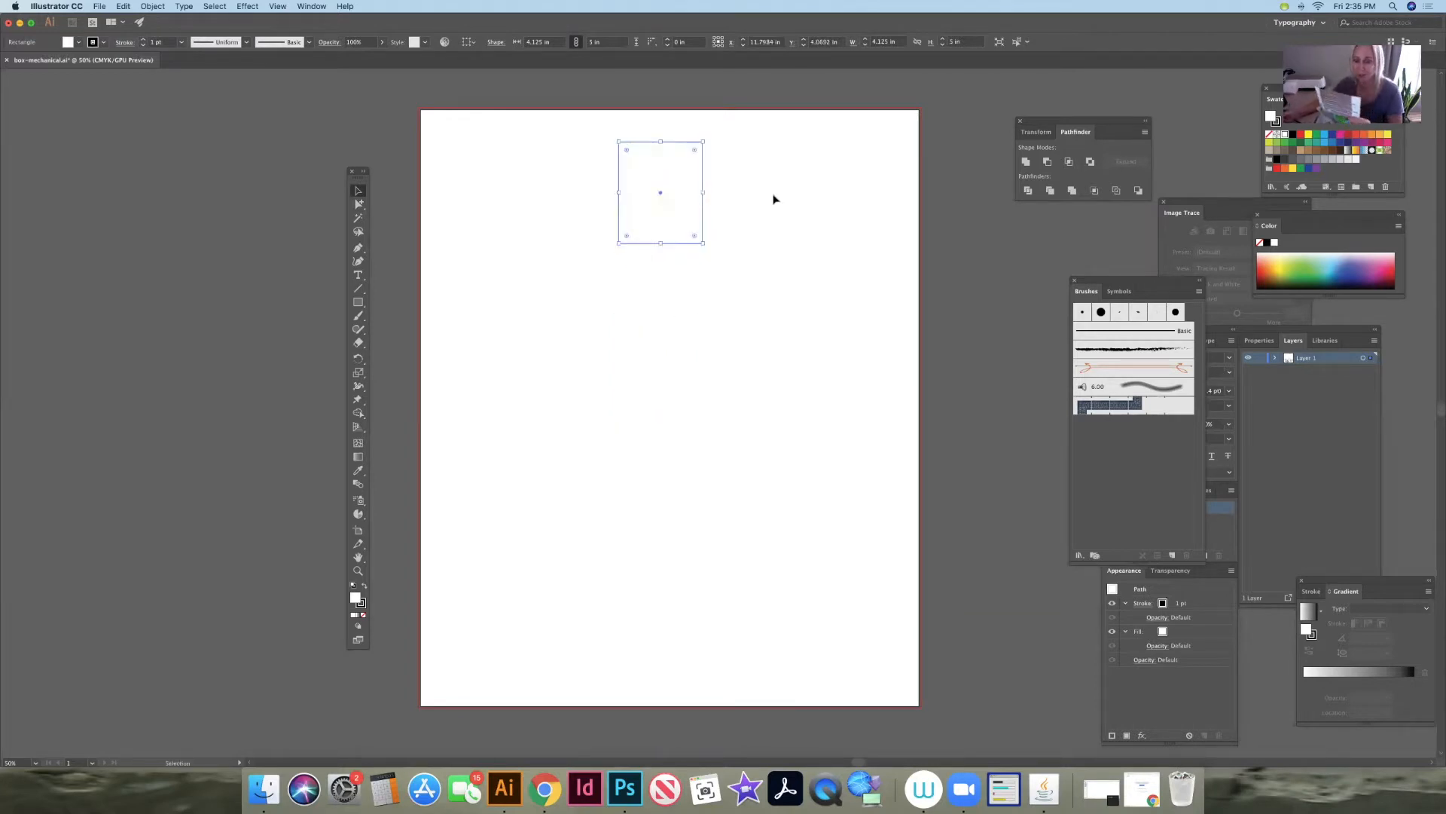
{"action": "left_click", "coordinate": [774, 199]}
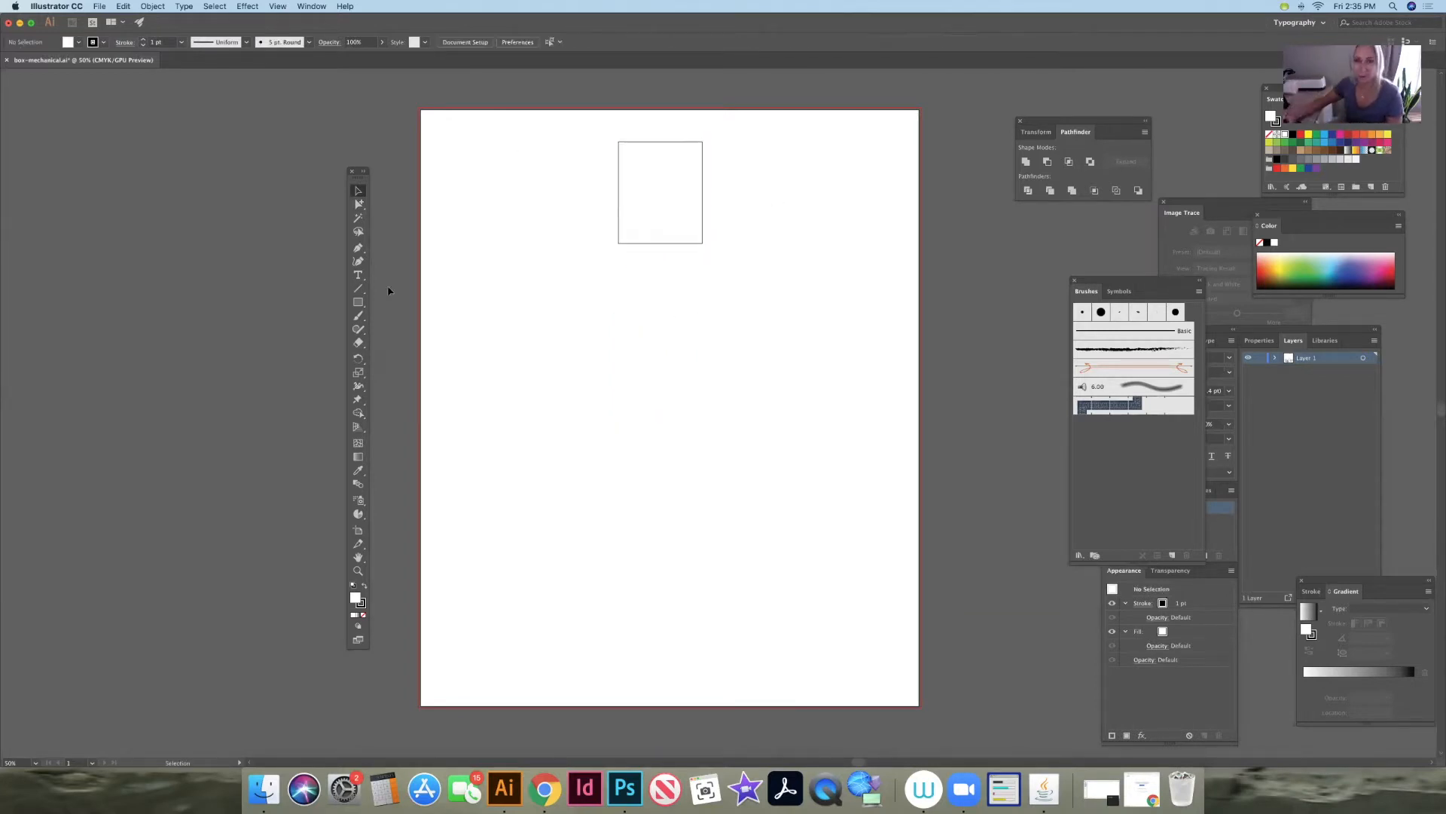
- Create a second rectangle 4.125 in wide and 4.0625 in high below the first one
{"action": "left_click", "coordinate": [358, 301]}
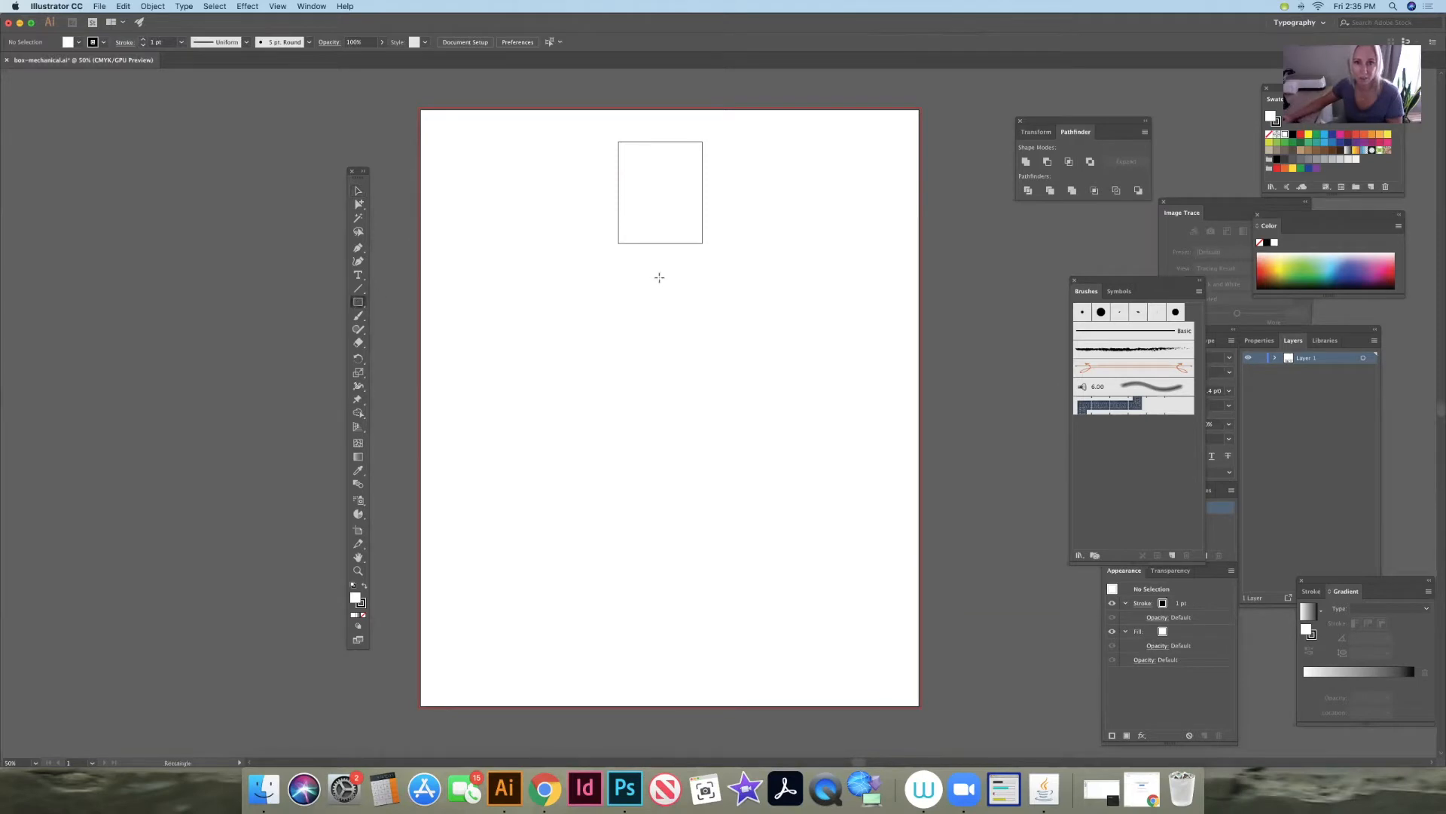
{"action": "left_click", "coordinate": [661, 277]}
{"action": "left_click", "coordinate": [632, 305]}
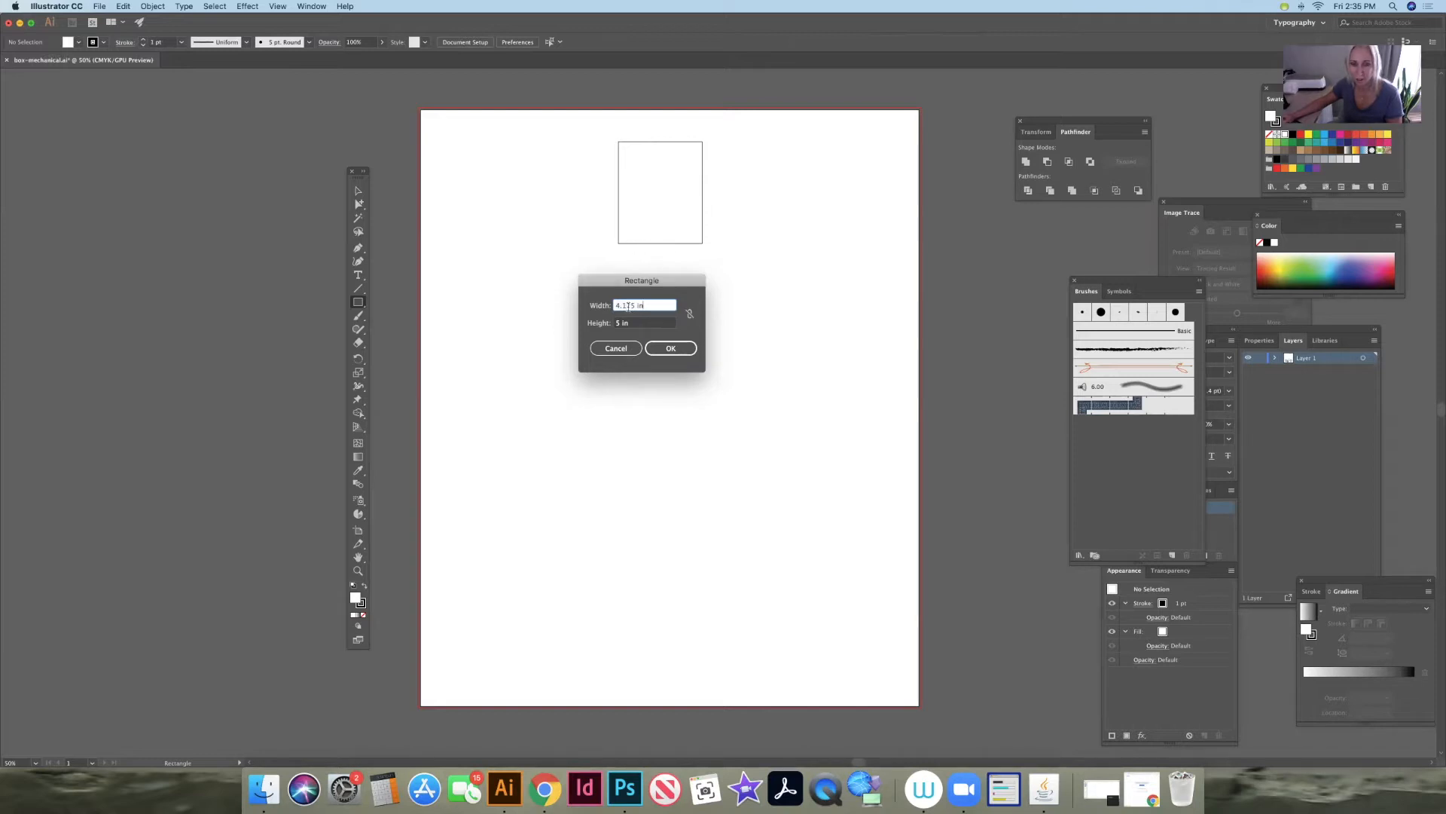
{"action": "key", "text": "Tab"}
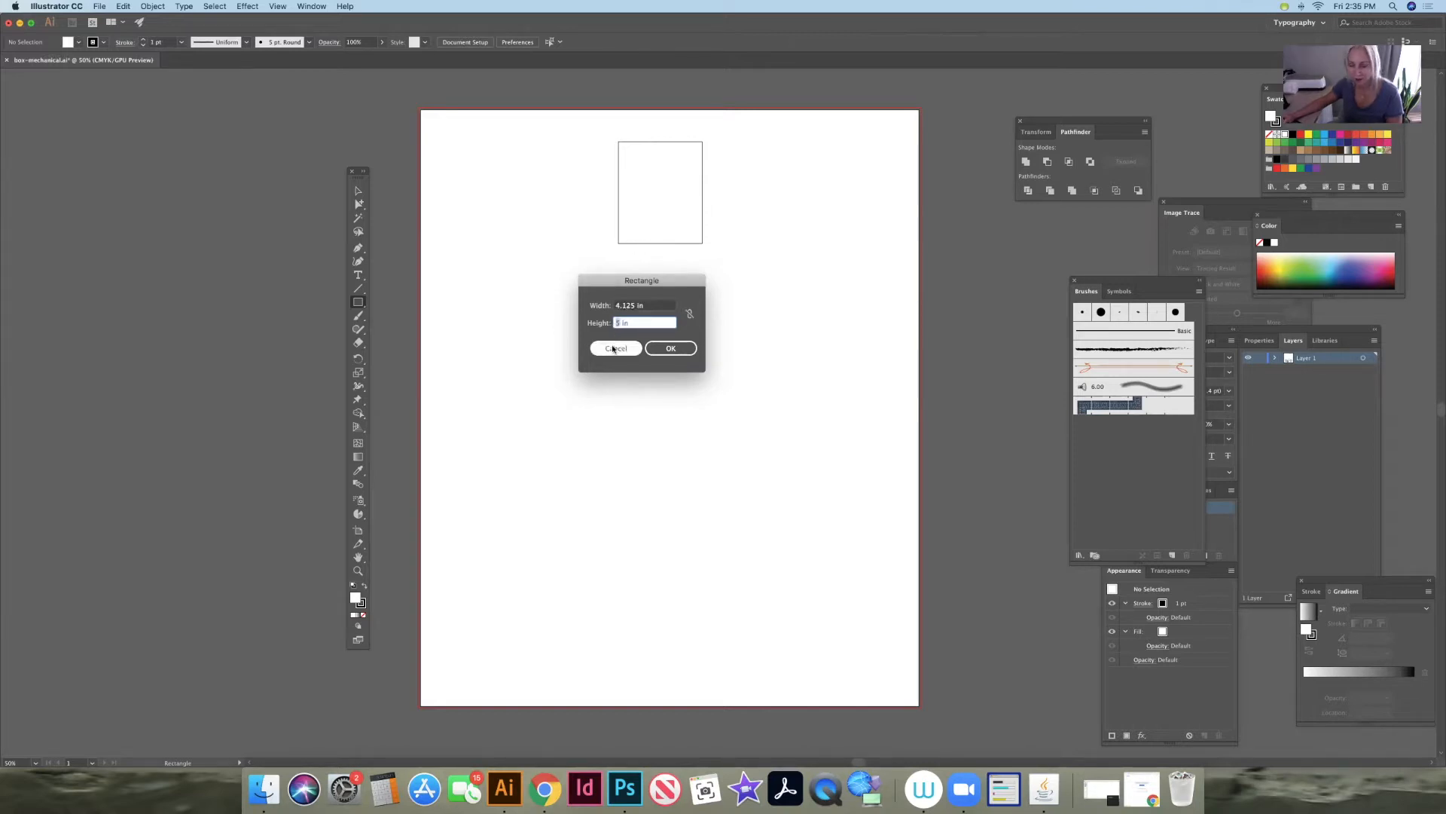
{"action": "type", "text": "4"}
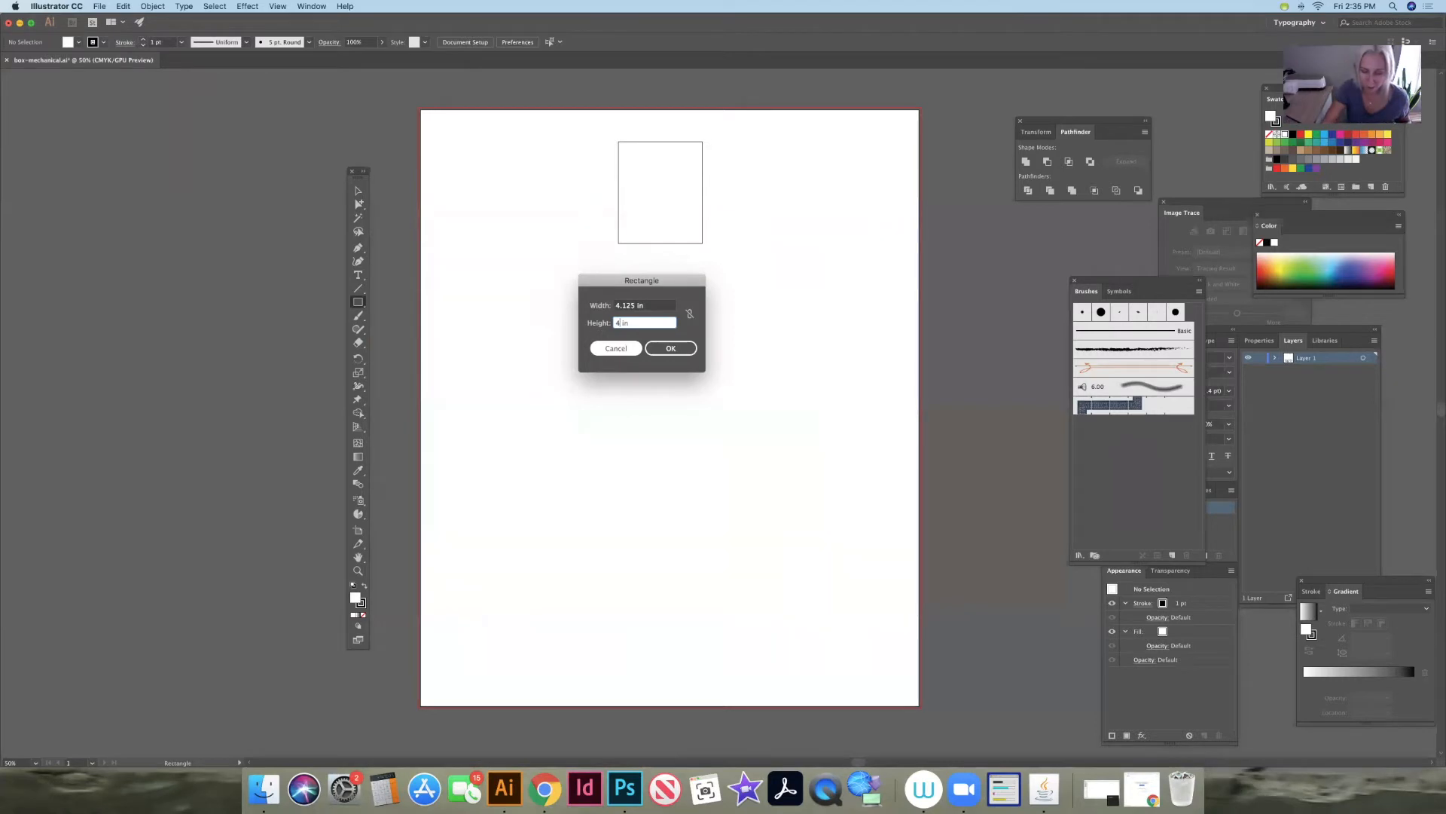
{"action": "type", "text": ".0625"}
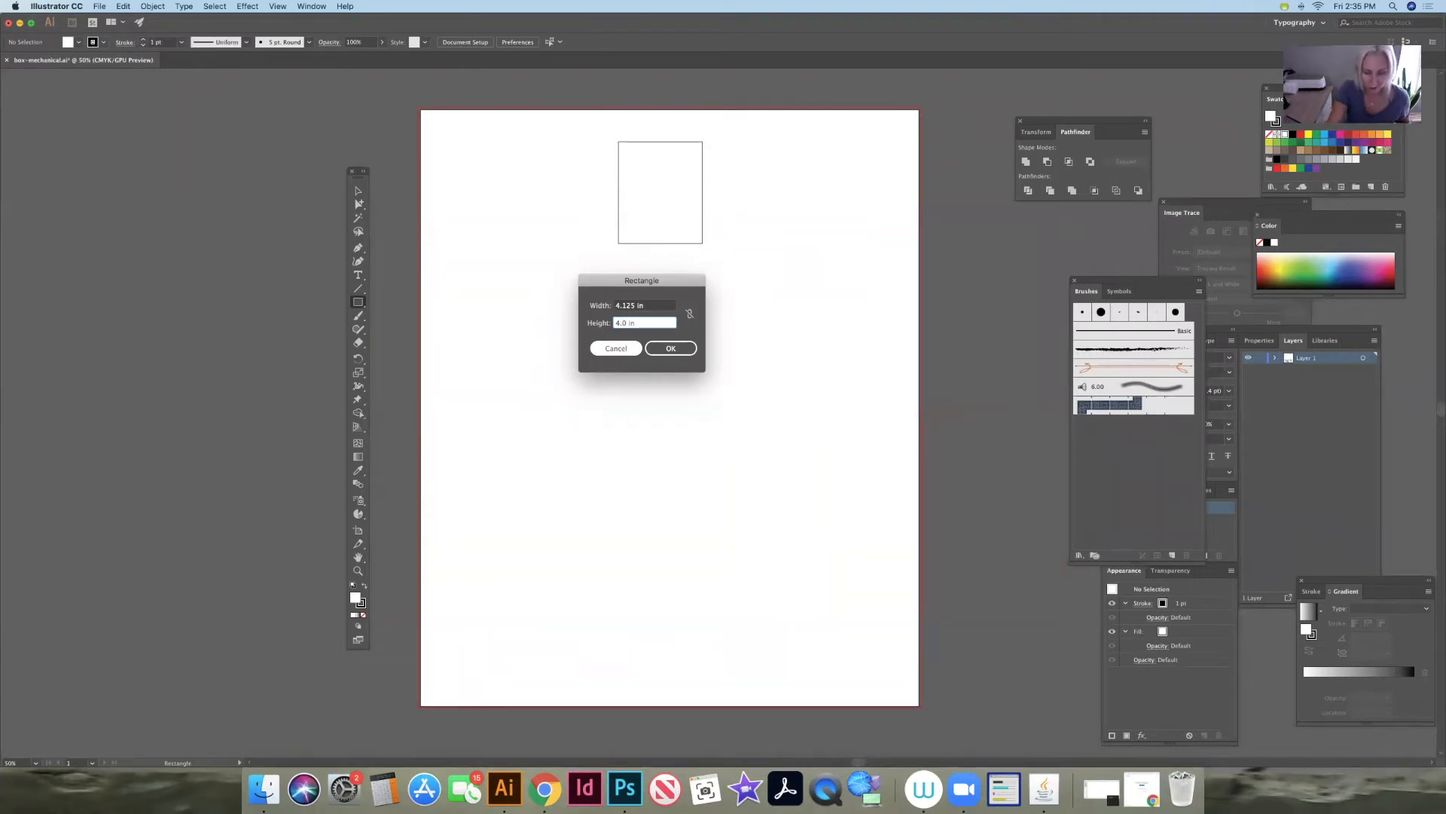
{"action": "left_click", "coordinate": [671, 348]}
- Snap the second rectangle directly against the bottom edge of the first rectangle and deselect it
{"action": "left_click", "coordinate": [359, 190]}
{"action": "left_click_drag", "start_coordinate": [727, 291], "coordinate": [675, 246]}
{"action": "left_click", "coordinate": [769, 259]}
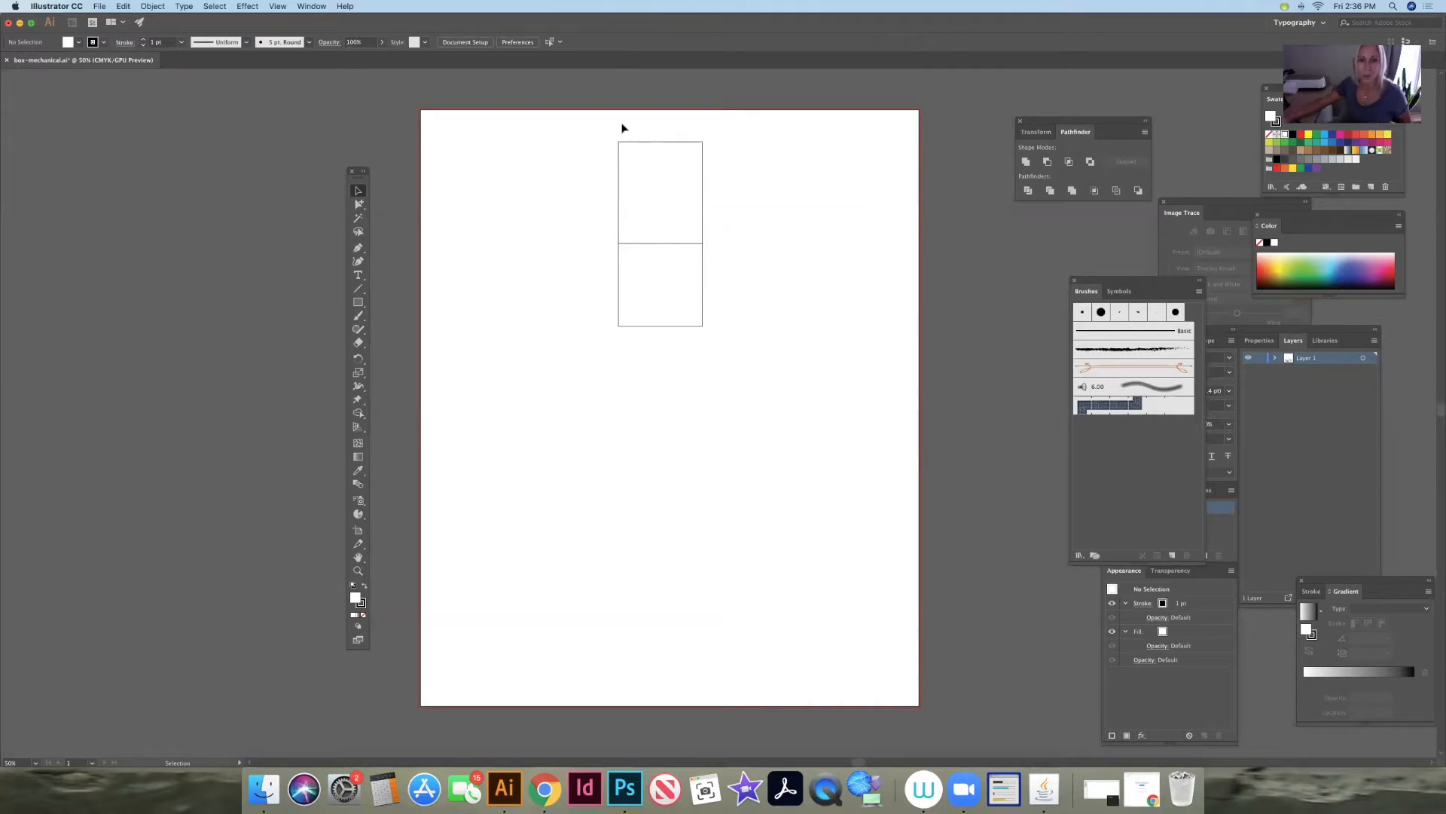
- Duplicate the two stacked rectangles and place the copies directly beneath them to form a four-panel column
{"action": "left_click_drag", "start_coordinate": [635, 304], "coordinate": [631, 306]}
{"action": "key", "text": "super+c"}
{"action": "key", "text": "super+v"}
{"action": "left_click_drag", "start_coordinate": [713, 365], "coordinate": [670, 371]}
{"action": "left_click", "coordinate": [745, 354]}
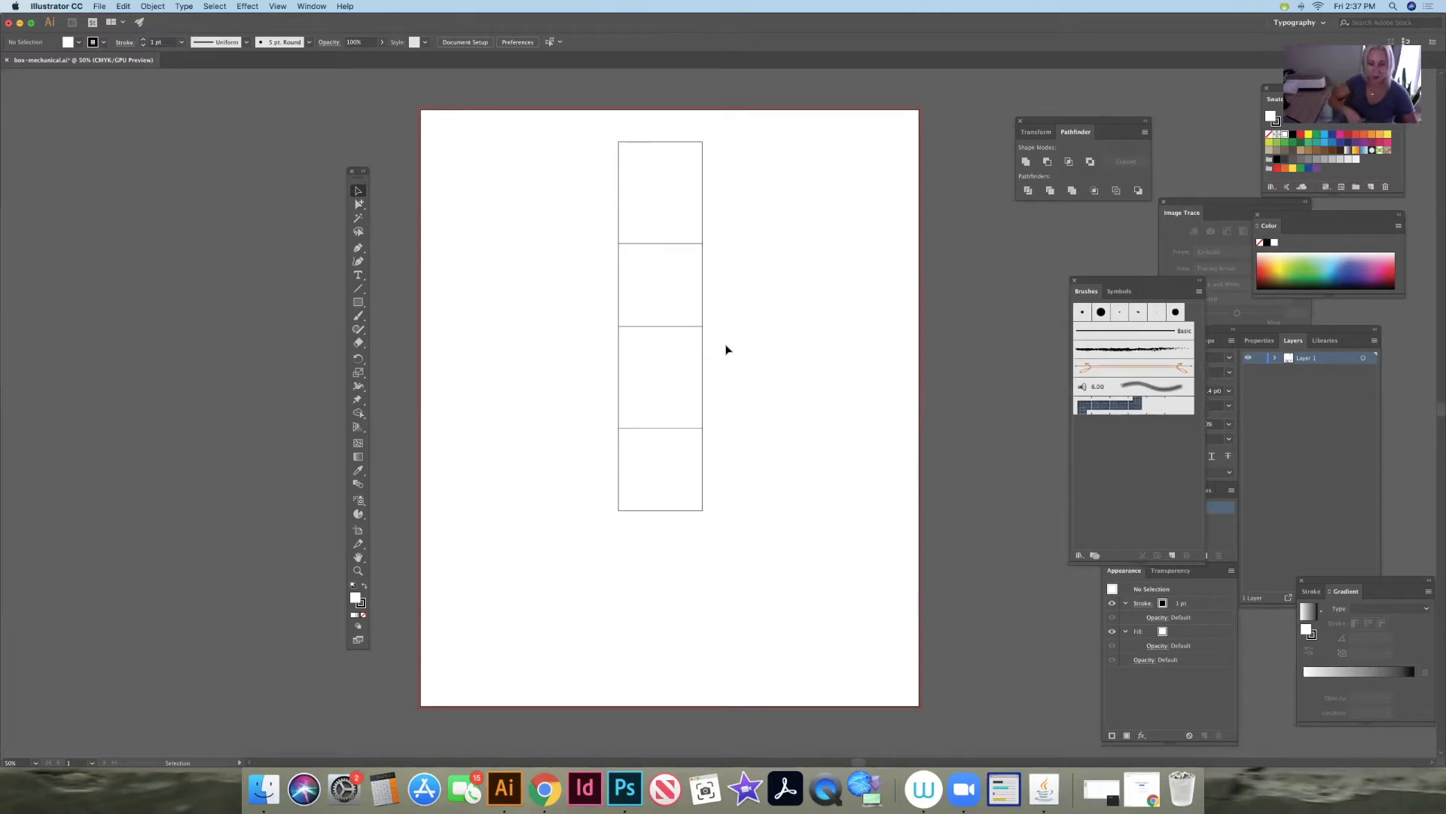
- Create a 1.5 in wide, 5 in high flap rectangle and attach it to the left edge of the uppermost panel
{"action": "left_click", "coordinate": [358, 302]}
{"action": "left_click", "coordinate": [571, 255]}
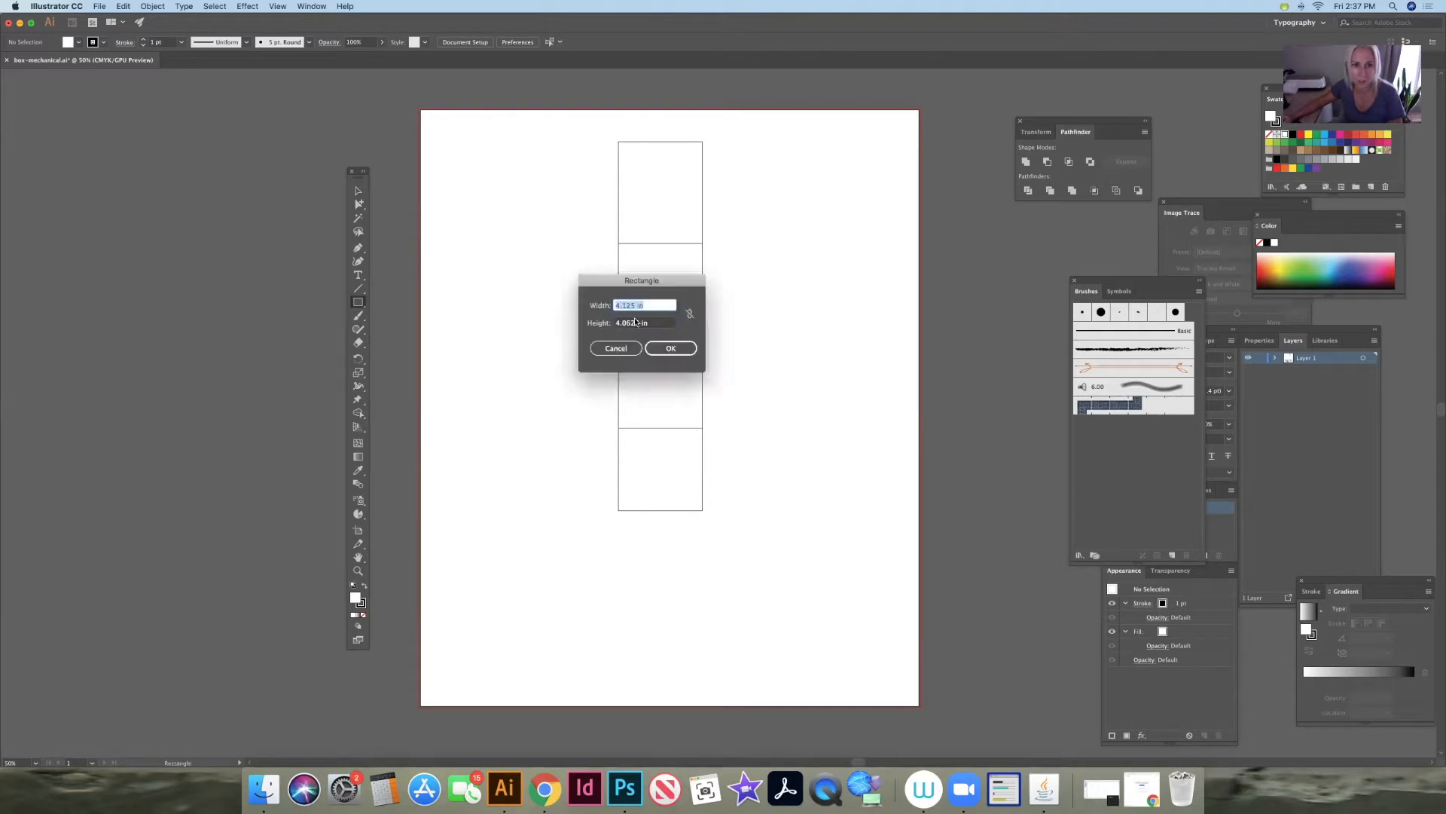
{"action": "key", "text": "Tab"}
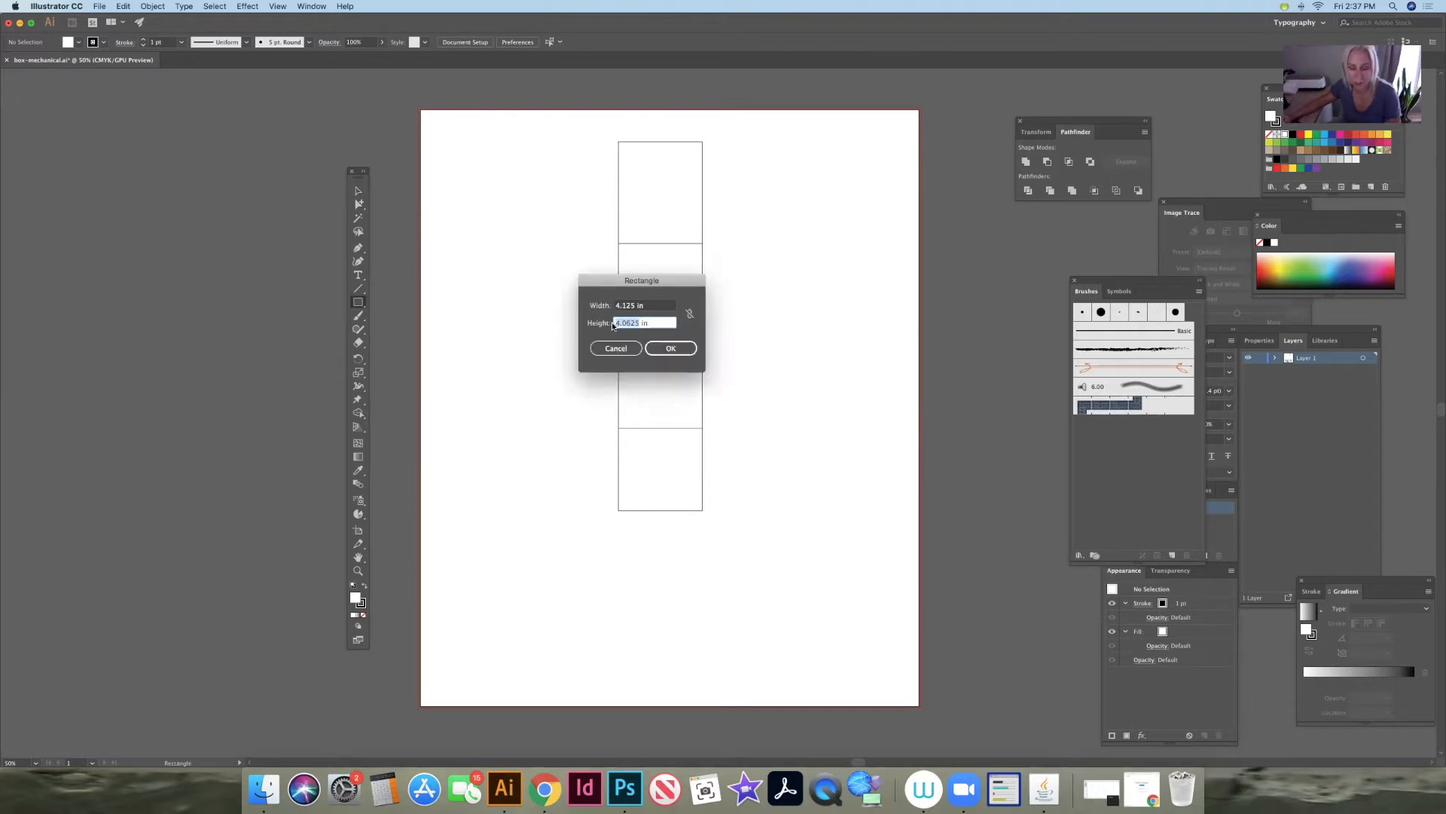
{"action": "type", "text": "5"}
{"action": "key", "text": "Tab"}
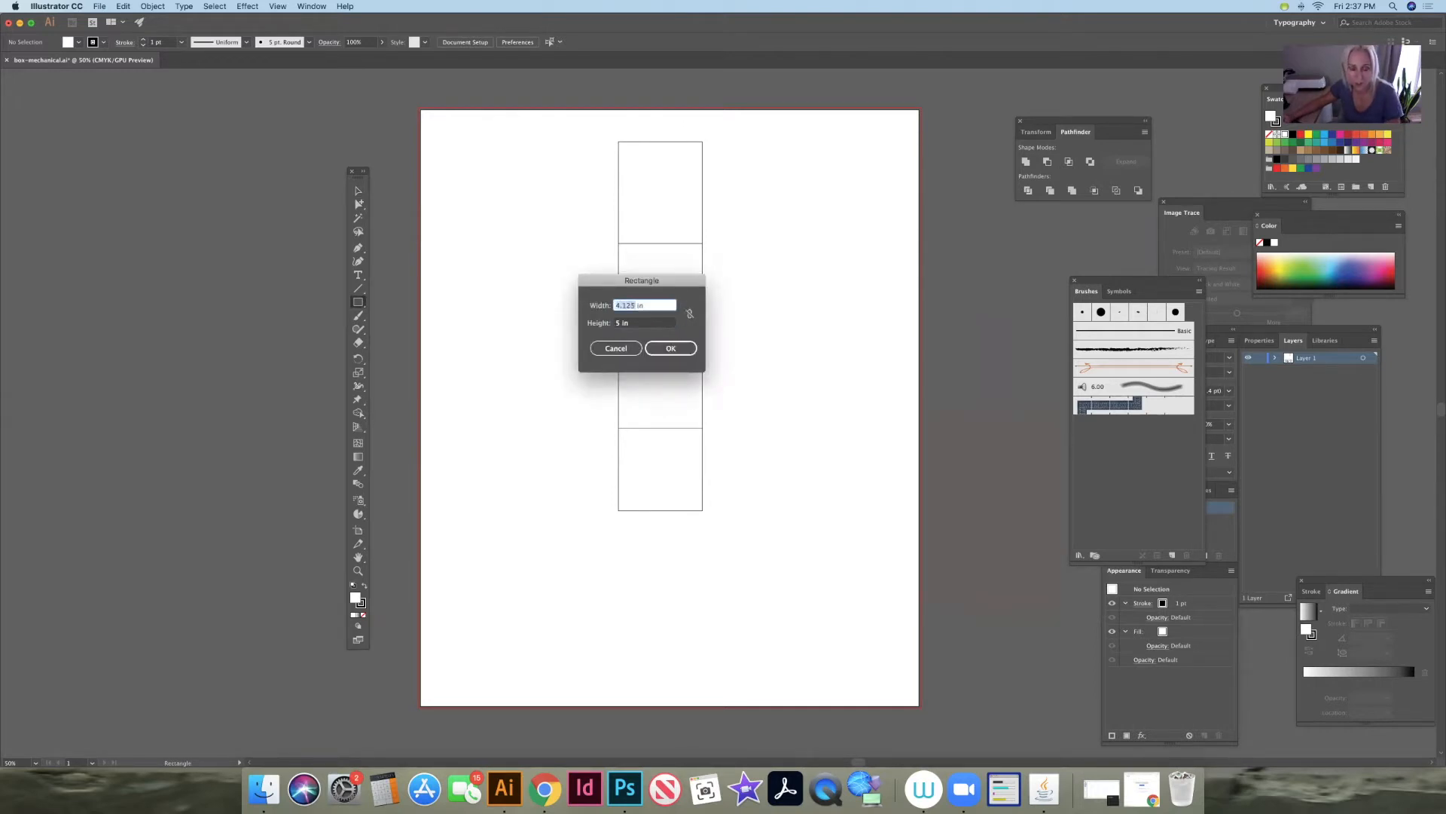
{"action": "type", "text": "1.5"}
{"action": "key", "text": "Return"}
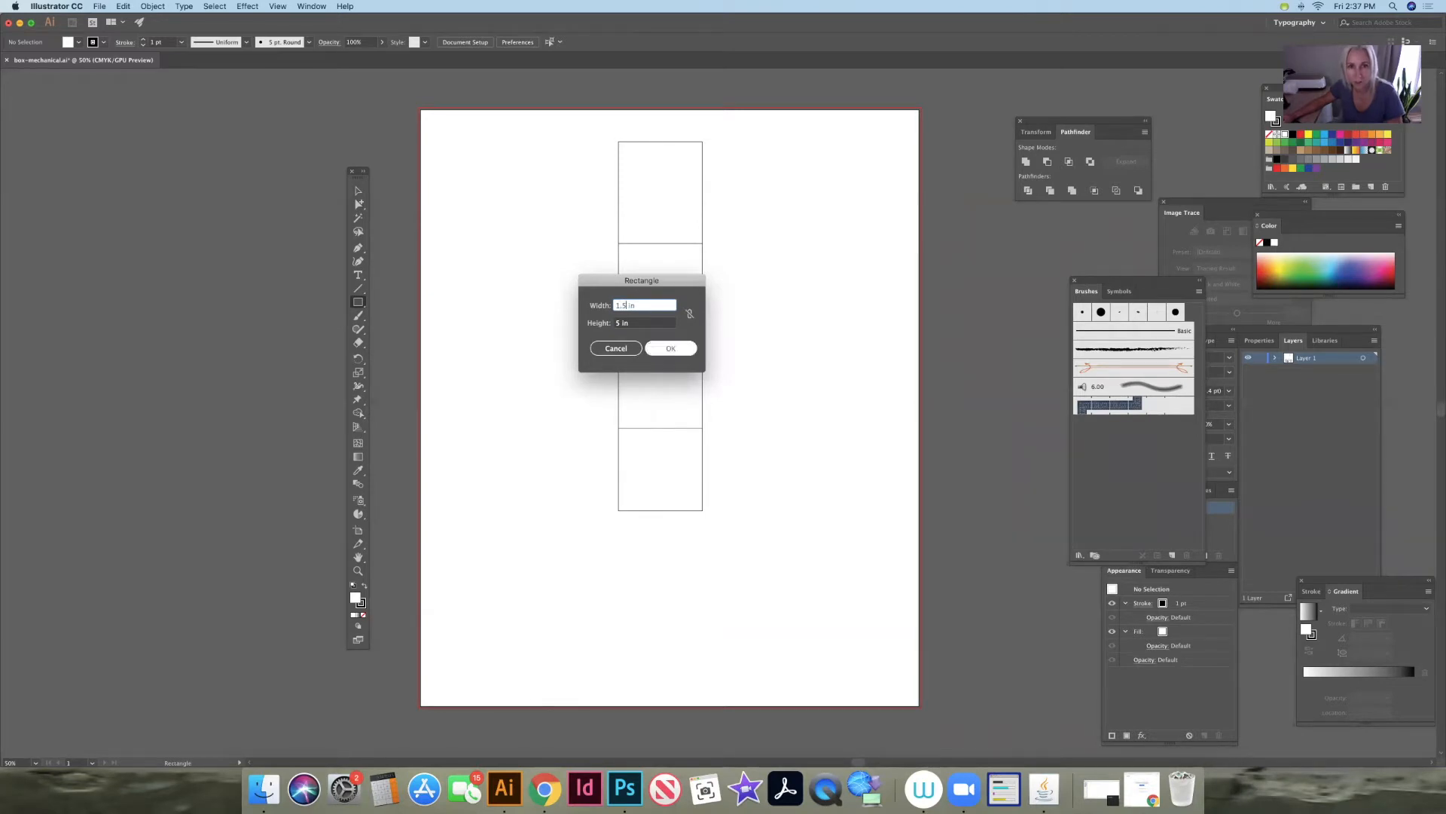
{"action": "key", "text": "v"}
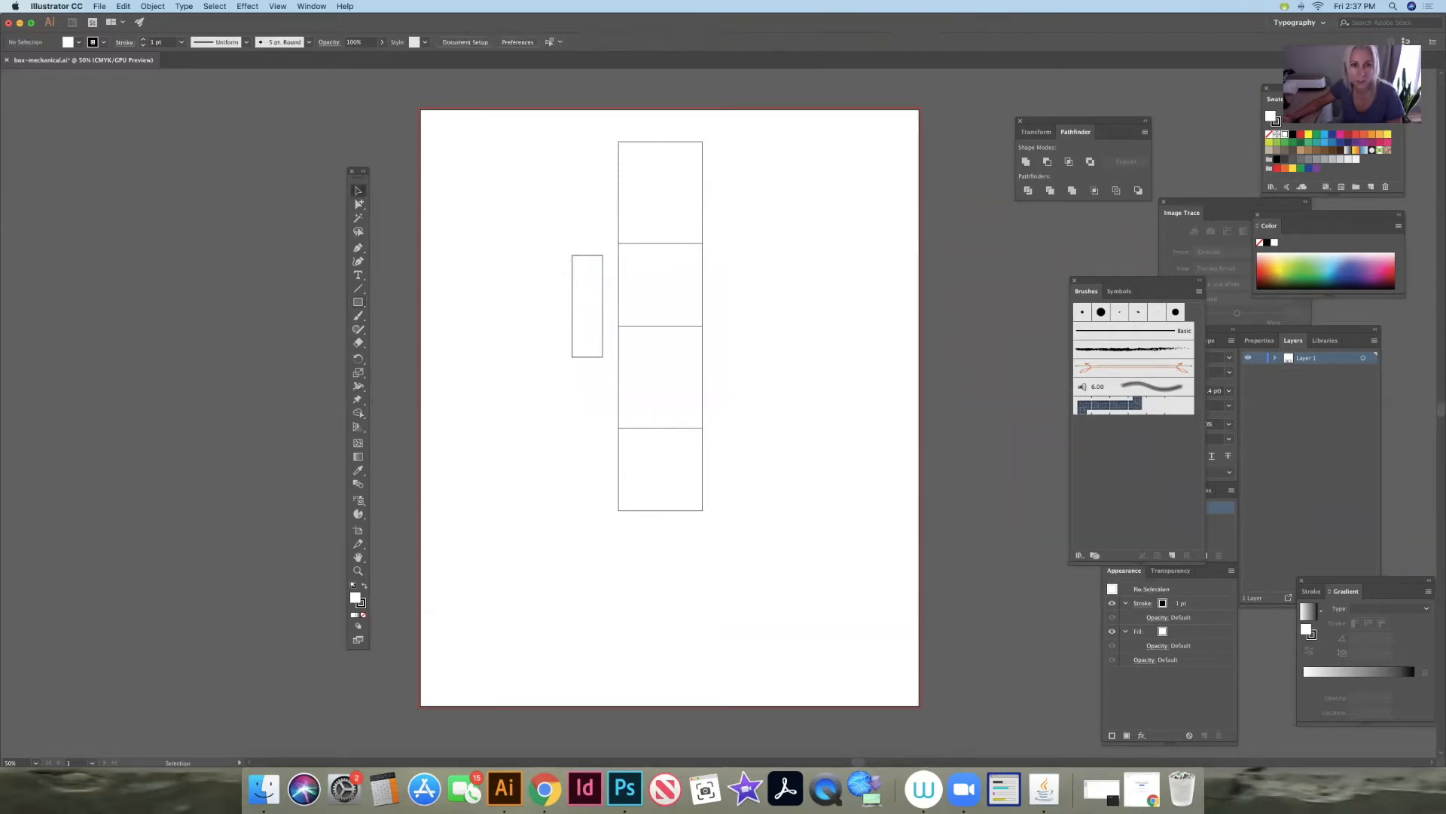
{"action": "left_click_drag", "start_coordinate": [587, 306], "coordinate": [603, 192]}
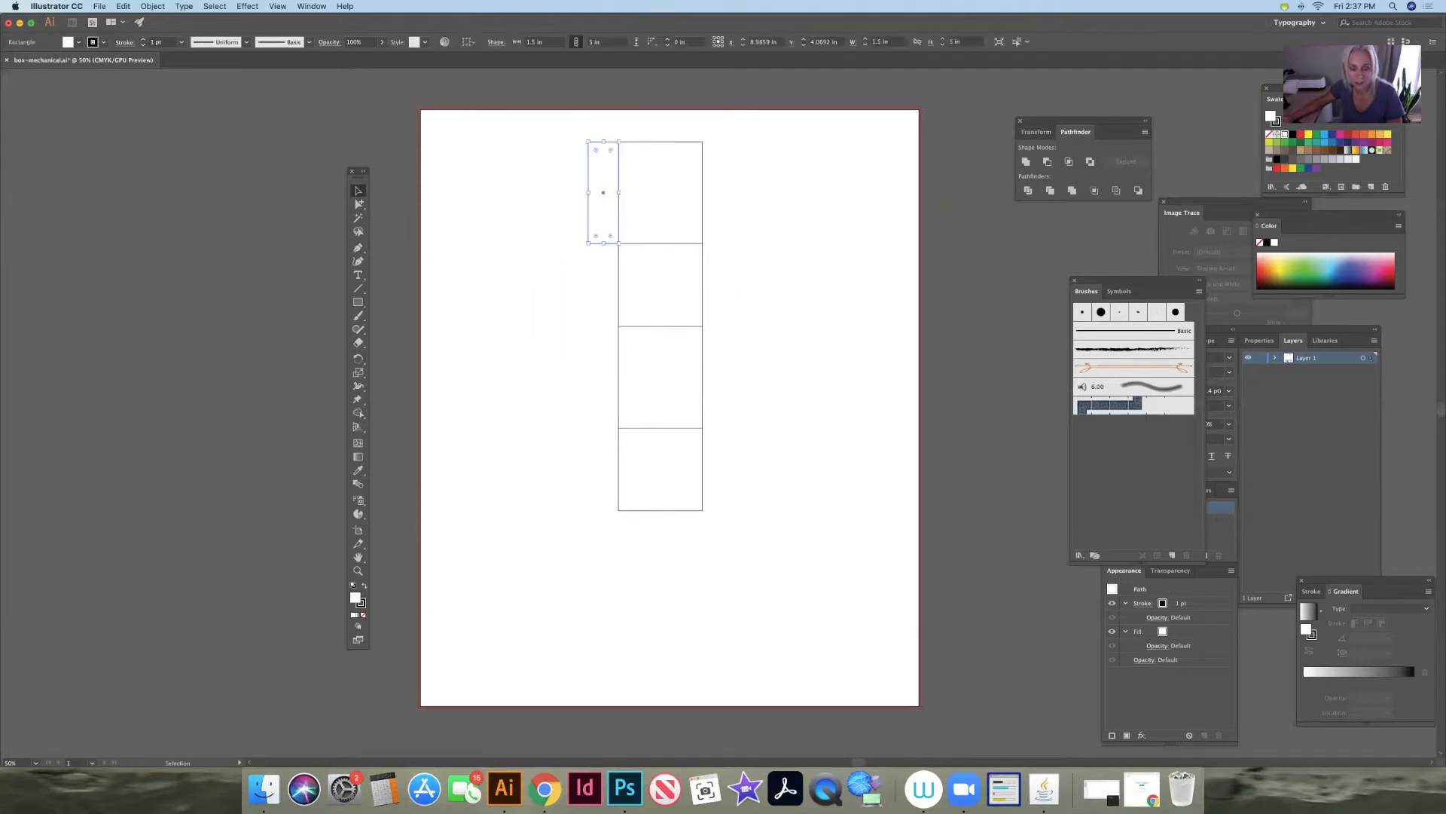
- Paste a copy of the 1.5 in flap and attach it to the right edge of the uppermost panel
{"action": "key", "text": "super+v"}
{"action": "left_click_drag", "start_coordinate": [719, 413], "coordinate": [718, 191]}
{"action": "key", "text": "super+shift+a"}
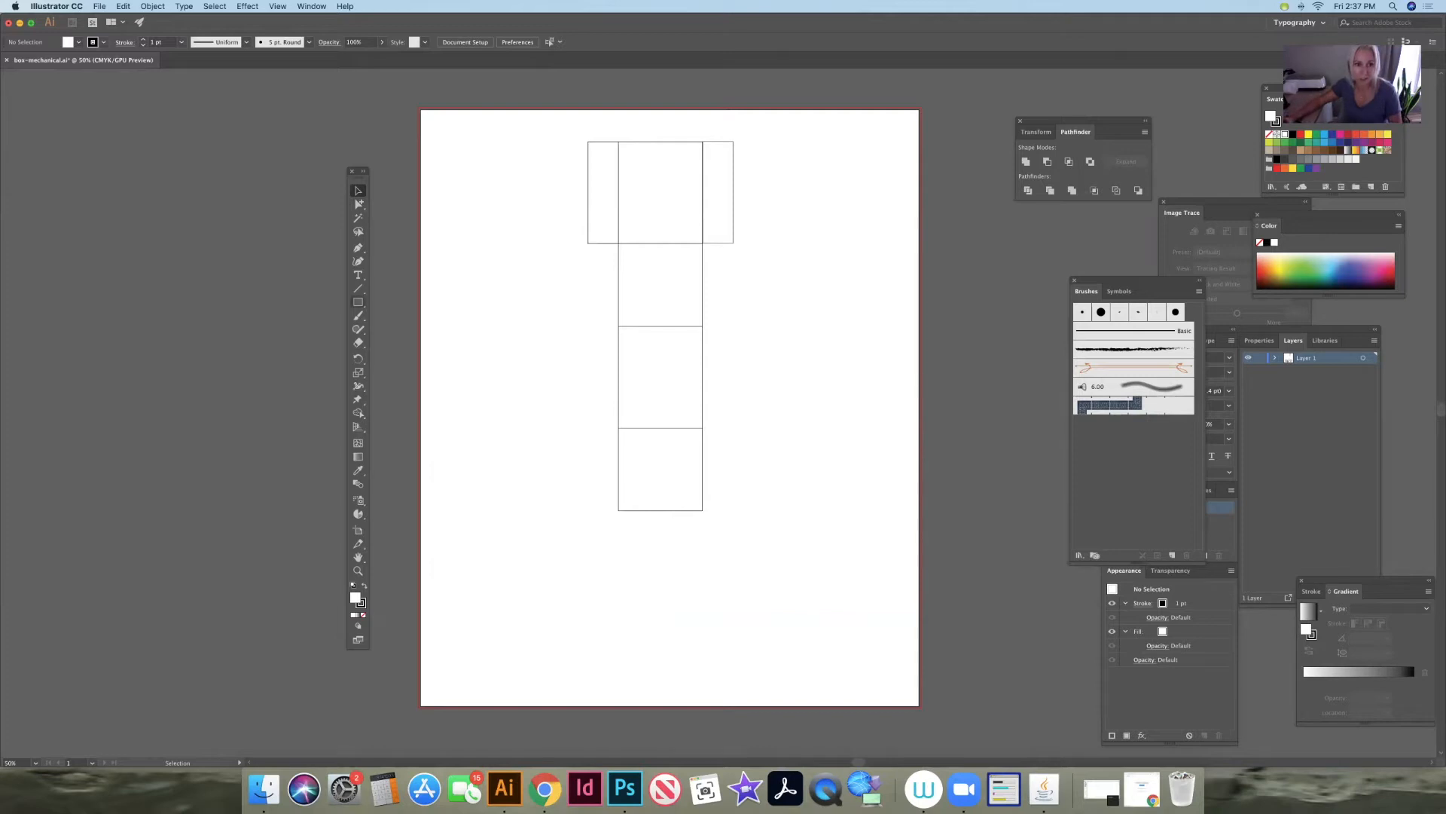
- Create a 4.125 by 5 in rectangle and place it, turned 90 degrees, against the left edge of the second panel
{"action": "left_click", "coordinate": [641, 323]}
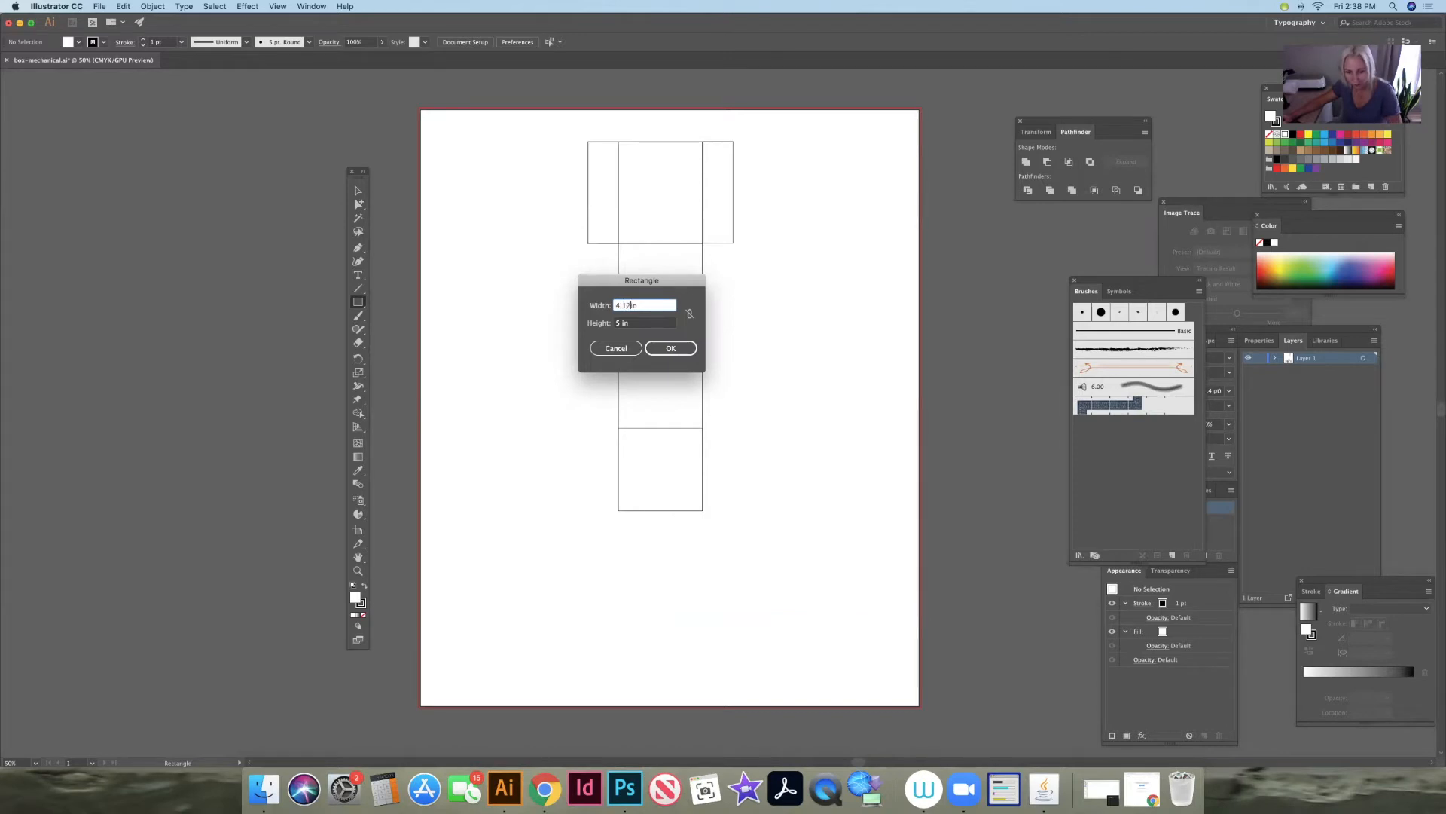
{"action": "key", "text": "Return"}
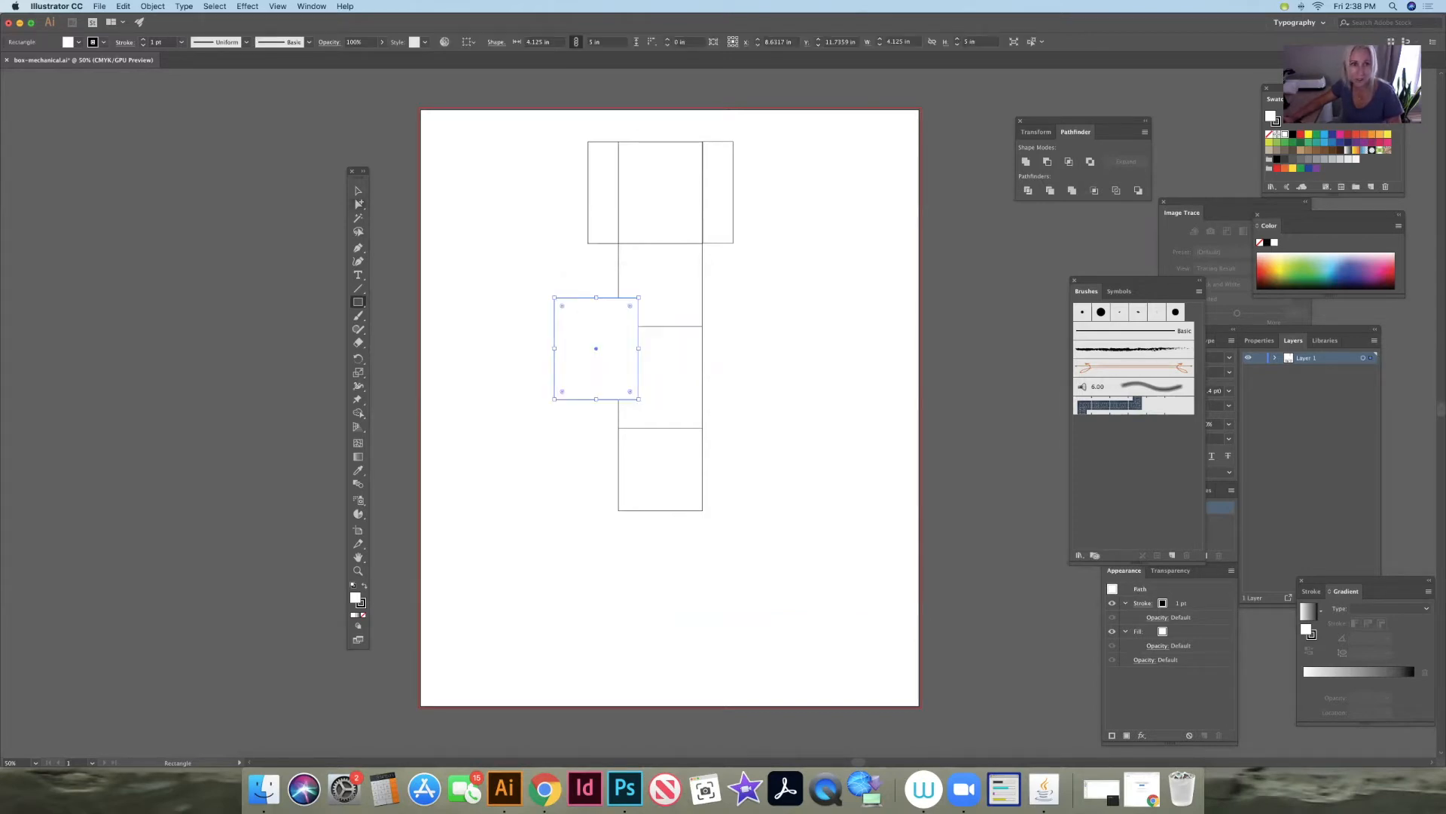
{"action": "key", "text": "v"}
{"action": "left_click_drag", "start_coordinate": [596, 348], "coordinate": [562, 310]}
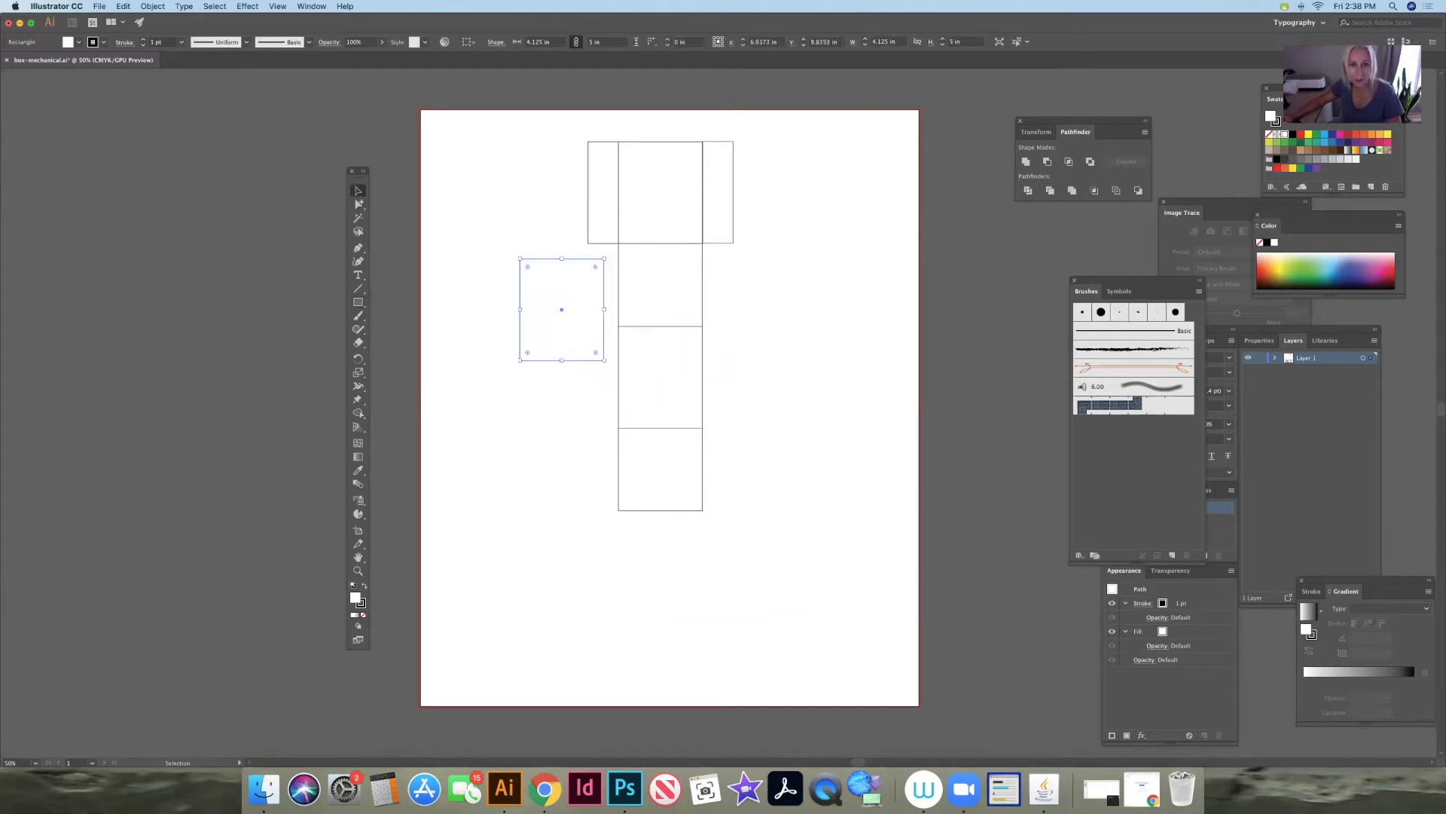
{"action": "left_click_drag", "start_coordinate": [607, 256], "coordinate": [568, 285]}
{"action": "key", "text": "shift+super+a"}
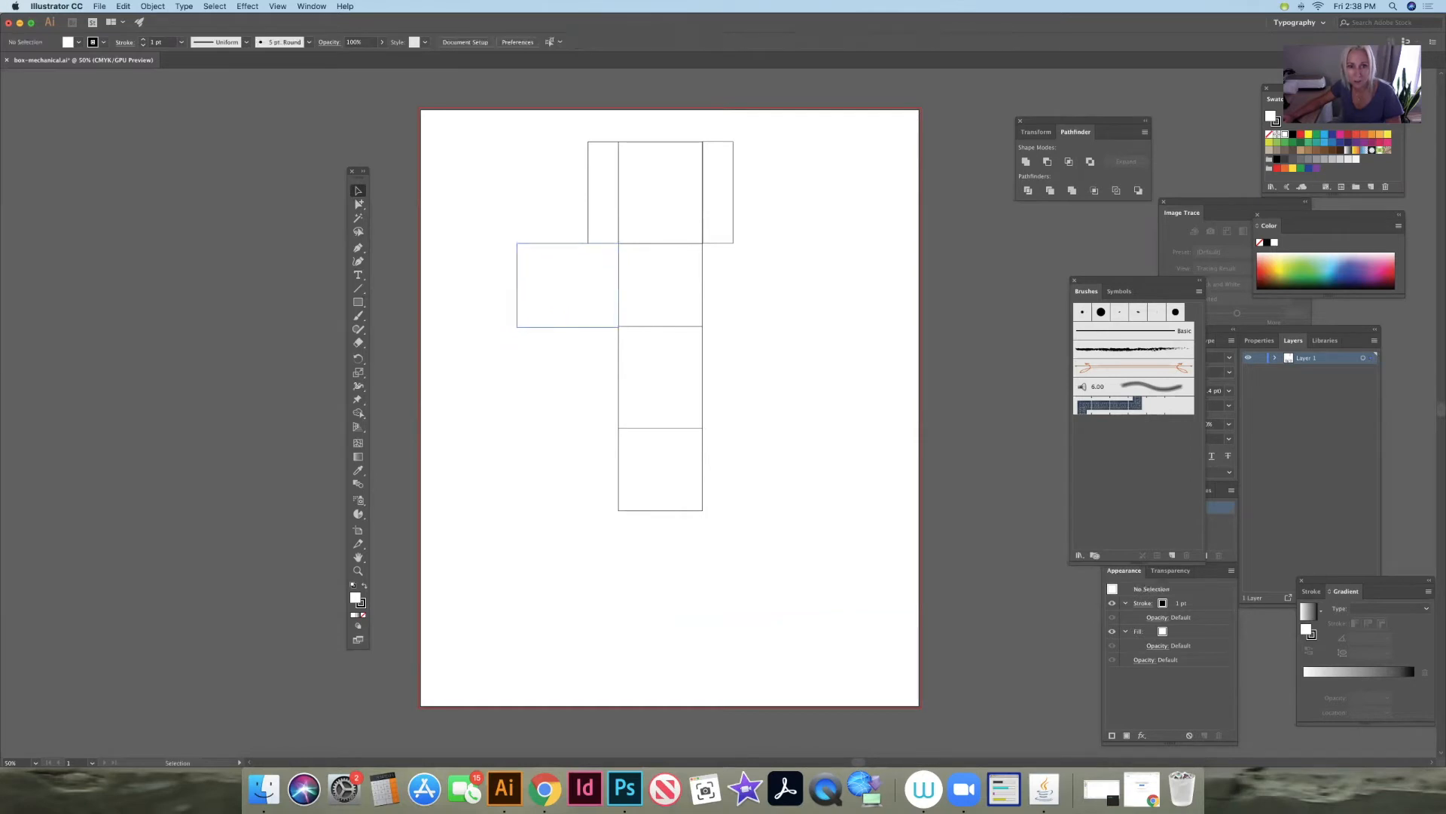
- Adjust the left side panel's shorter dimension to about 4.04 in to line its edges up with the second panel
{"action": "left_click", "coordinate": [568, 286]}
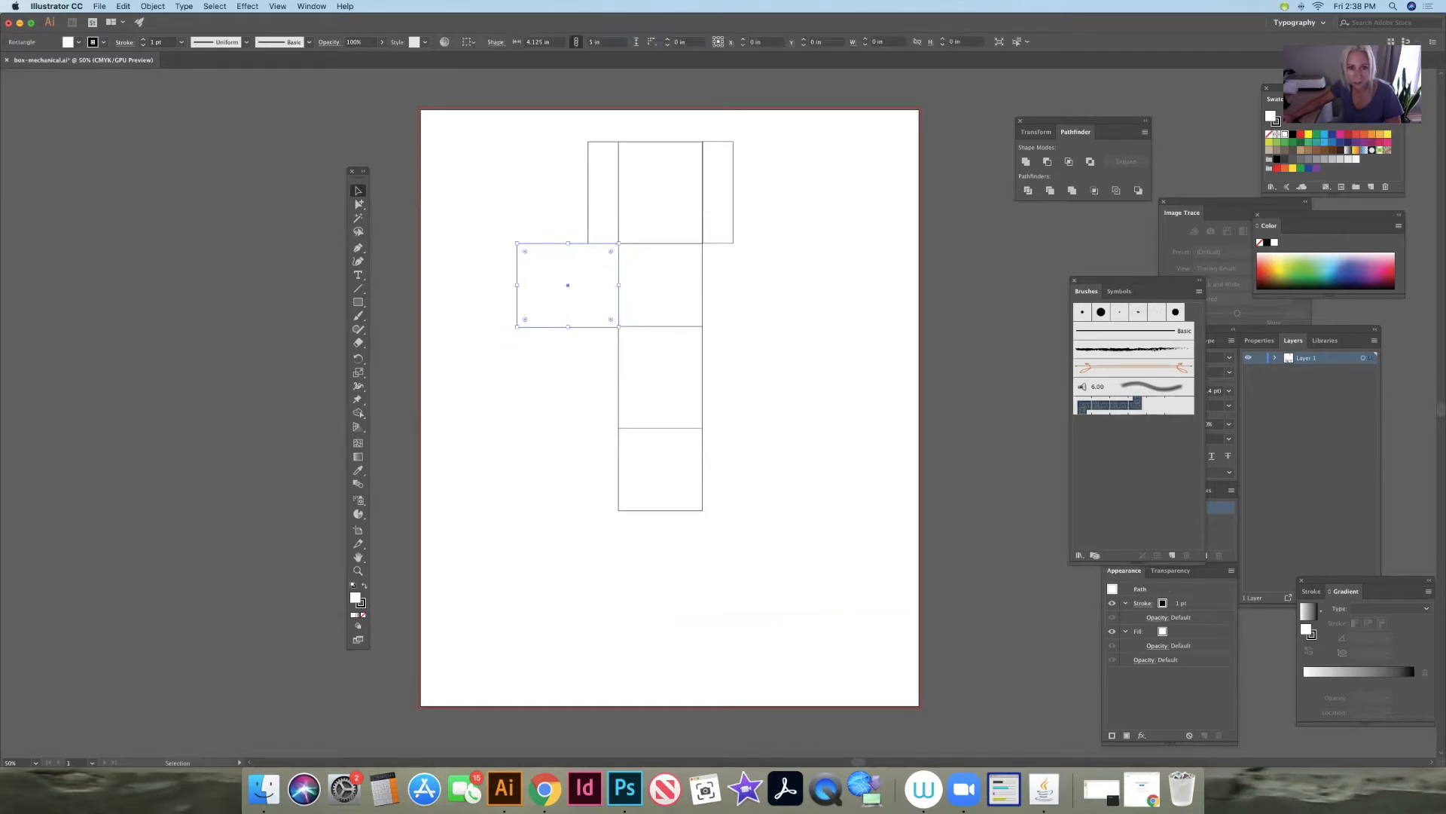
{"action": "left_click_drag", "start_coordinate": [568, 285], "coordinate": [568, 286]}
{"action": "key", "text": "Up"}
{"action": "key", "text": "Up"}
{"action": "key", "text": "Up"}
{"action": "key", "text": "Up"}
{"action": "left_click_drag", "start_coordinate": [568, 242], "coordinate": [568, 243]}
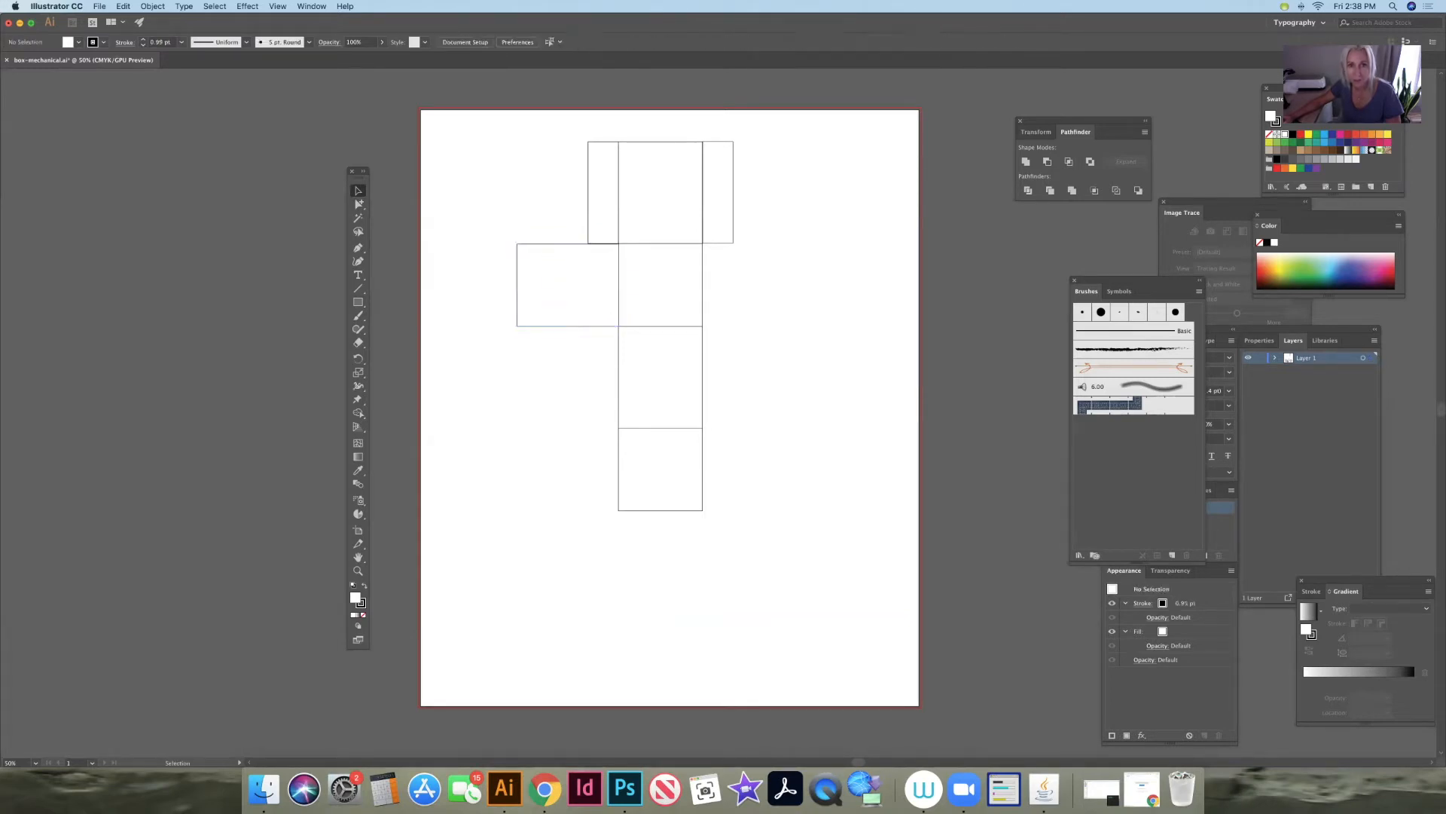
- Duplicate the left side panel and snap the copy against the right edge of the second panel
{"action": "key", "text": "super+c"}
{"action": "key", "text": "super+v"}
{"action": "left_click_drag", "start_coordinate": [718, 412], "coordinate": [753, 285]}
{"action": "key", "text": "super+shift+a"}
{"action": "left_click", "coordinate": [753, 284]}
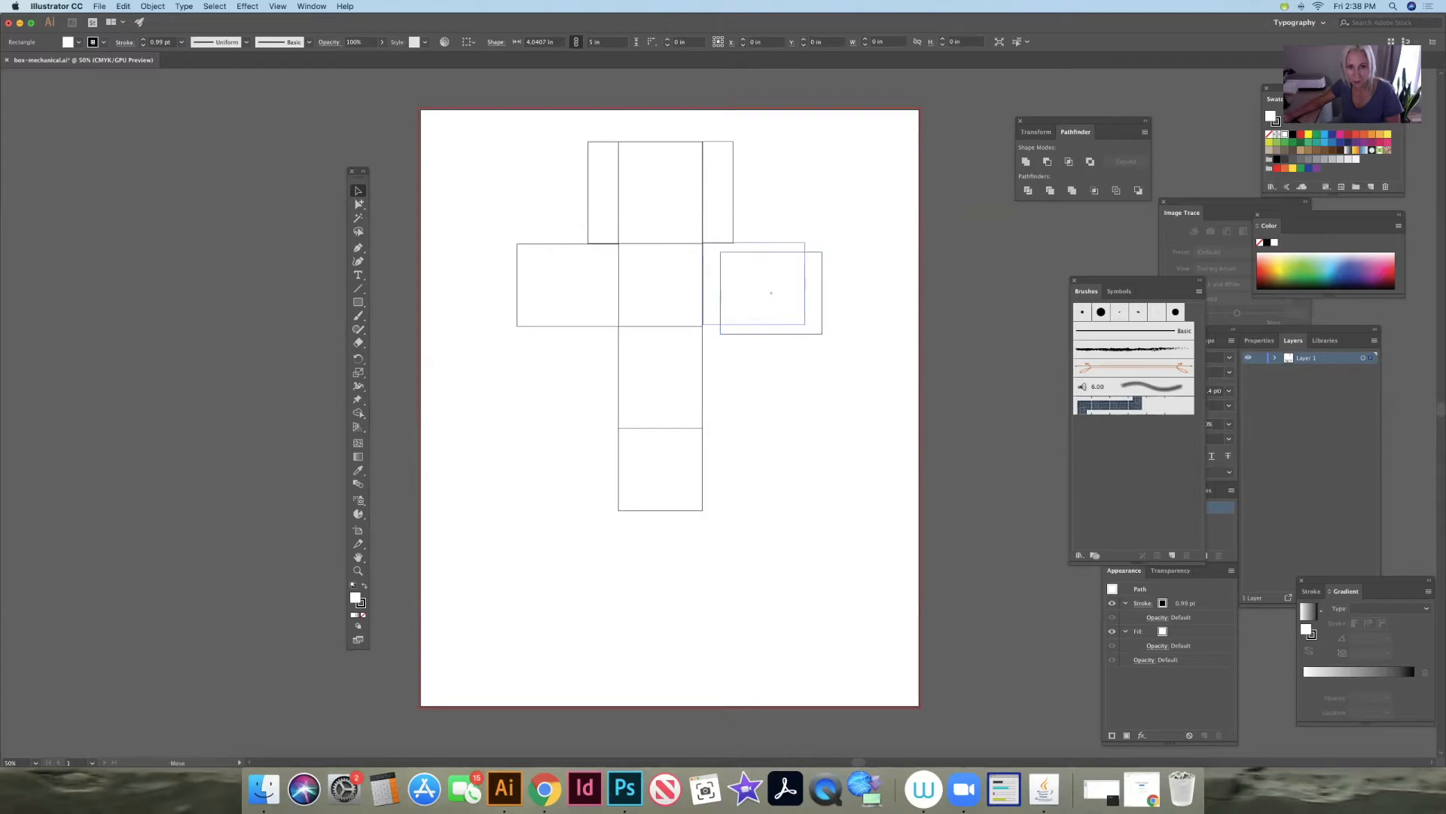
{"action": "key", "text": "super+shift+a"}
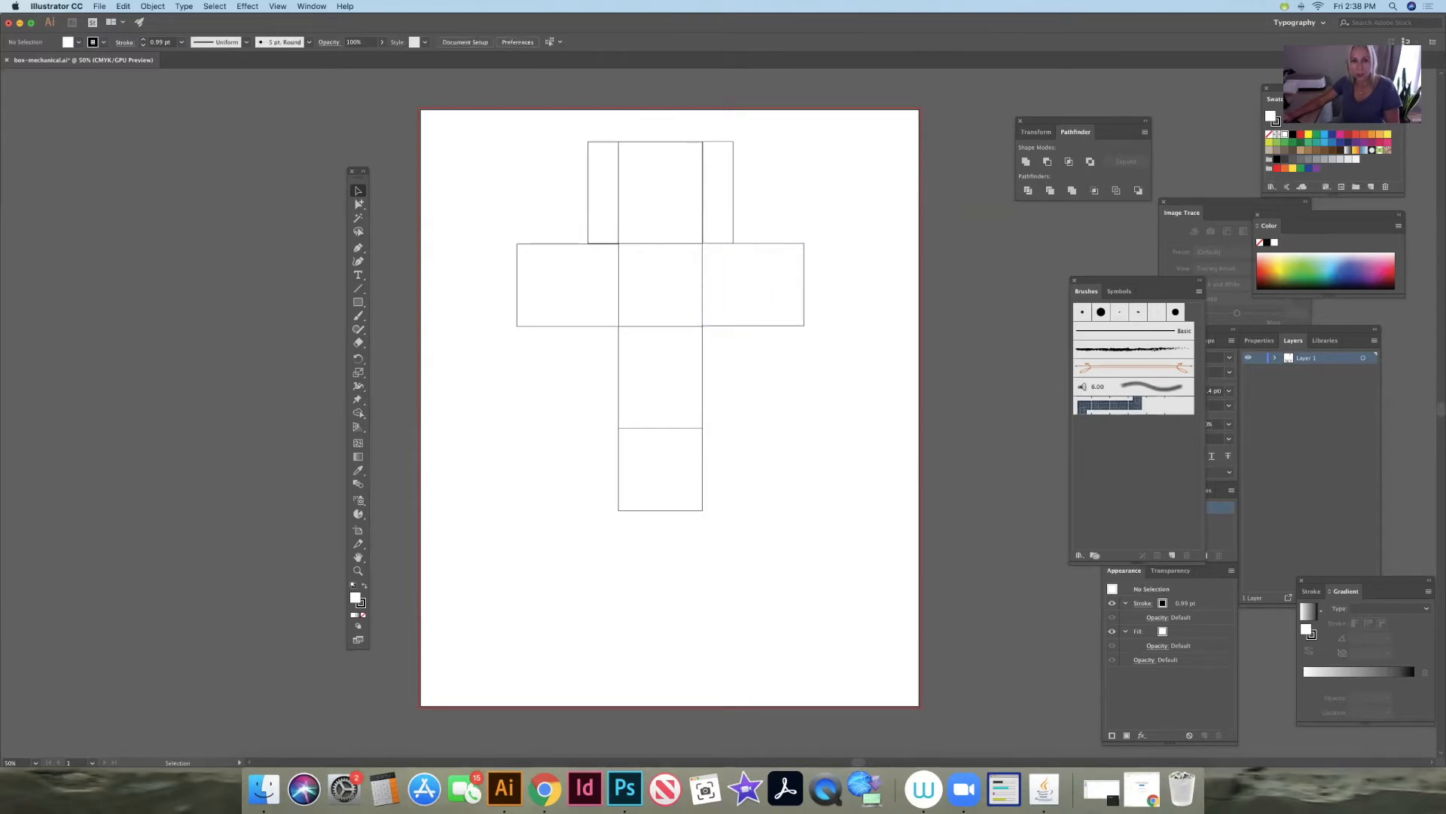
- Draw an ellipse about 2.08 by 2 in in the centre of the second panel
{"action": "left_click_drag", "start_coordinate": [358, 302], "coordinate": [406, 329]}
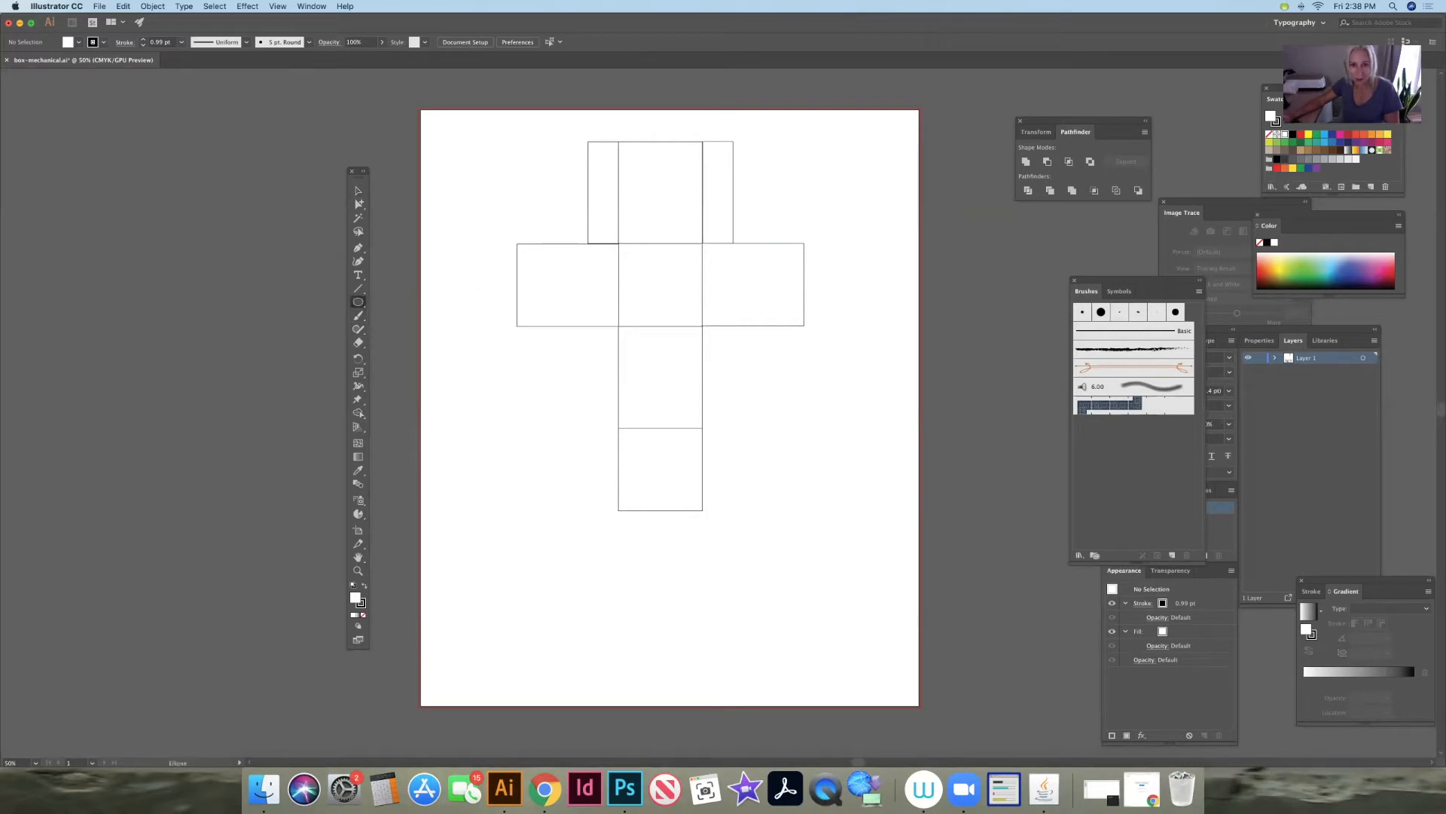
{"action": "left_click_drag", "start_coordinate": [638, 266], "coordinate": [681, 307]}
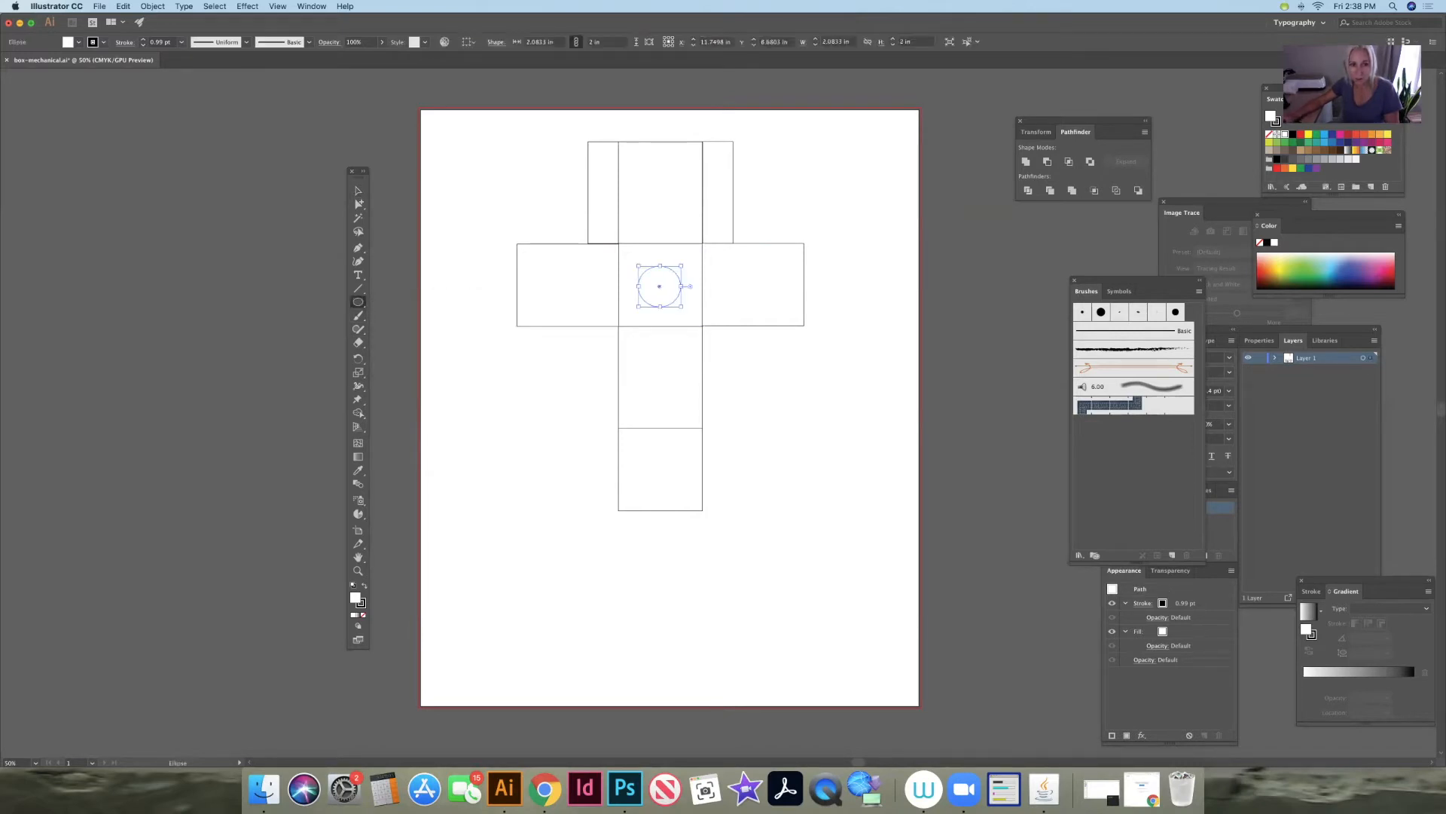
{"action": "key", "text": "super+shift+a"}
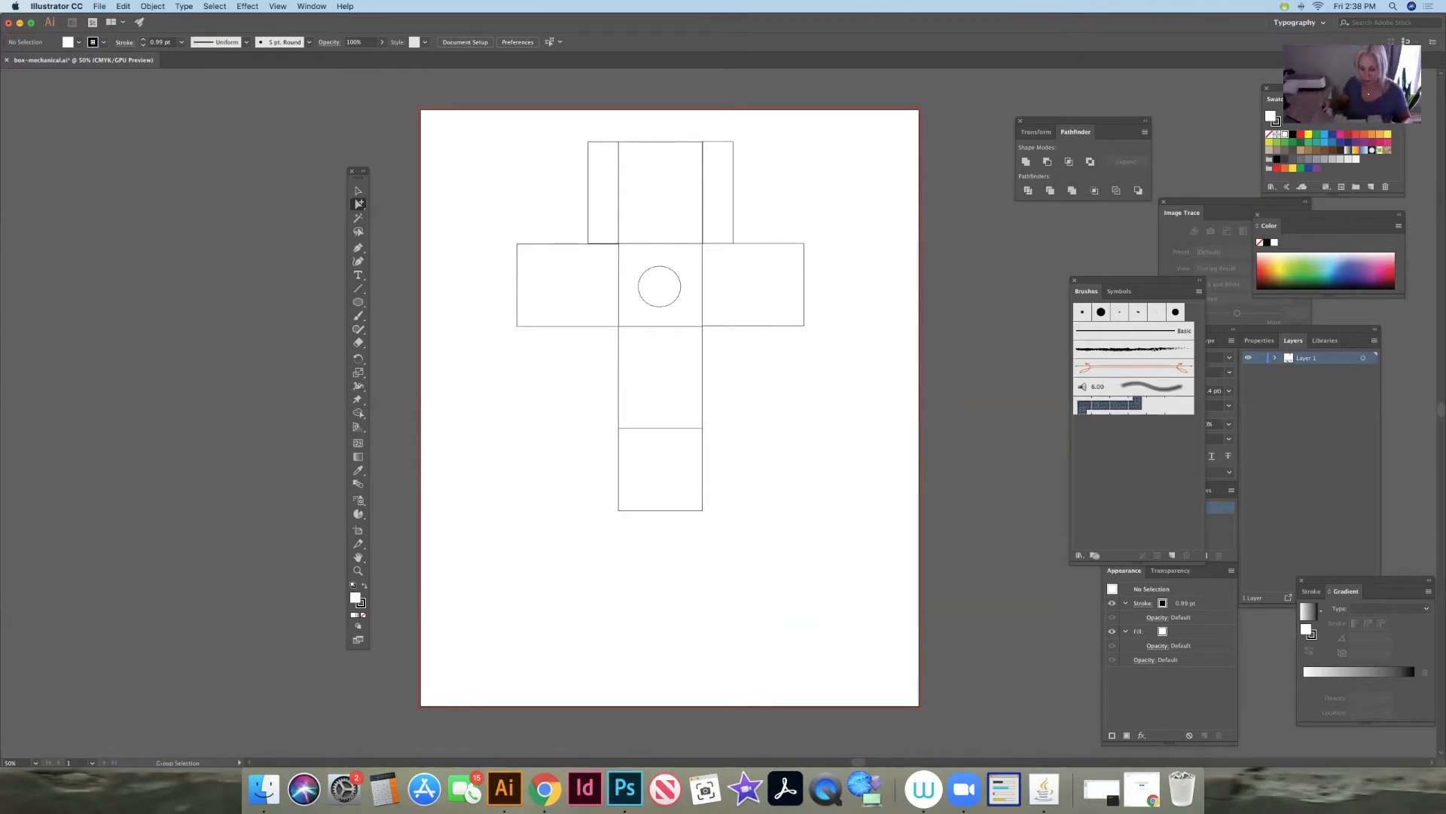
- Copy both flaps of the uppermost panel and attach the copies to the side edges of the third panel
{"action": "key", "text": "v"}
{"action": "left_click", "coordinate": [603, 192]}
{"action": "left_click", "coordinate": [718, 192], "text": "shift"}
{"action": "key", "text": "super+c"}
{"action": "key", "text": "super+v"}
{"action": "left_click_drag", "start_coordinate": [776, 412], "coordinate": [719, 377]}
{"action": "left_click", "coordinate": [821, 482]}
- Copy the second panel's two side panels and attach the copies to the side edges of the lowest panel
{"action": "left_click", "coordinate": [567, 285]}
{"action": "left_click", "coordinate": [753, 285], "text": "shift"}
{"action": "key", "text": "super+c"}
{"action": "key", "text": "super+v"}
{"action": "left_click_drag", "start_coordinate": [814, 412], "coordinate": [753, 471]}
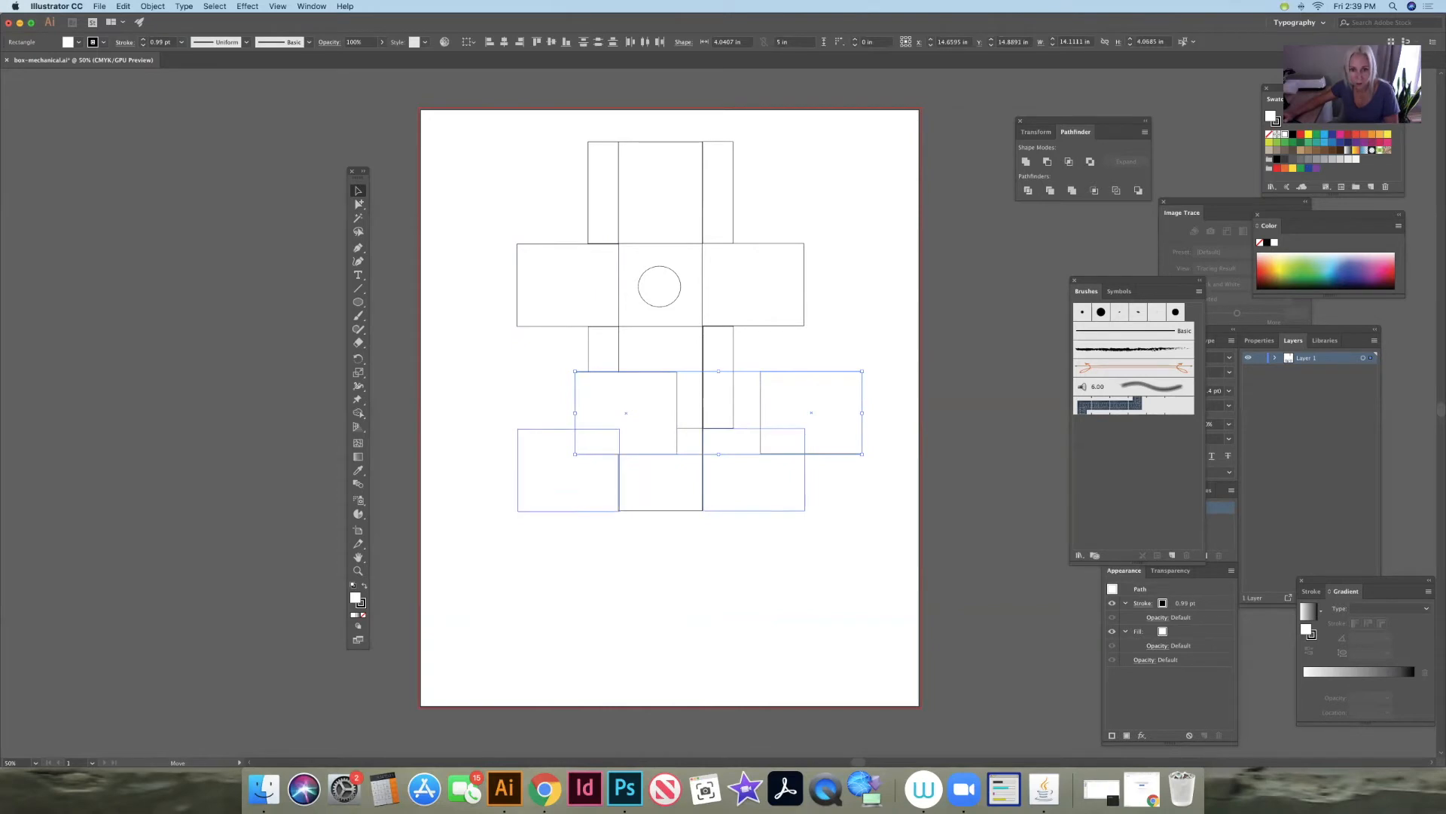
{"action": "left_click", "coordinate": [837, 490]}
- Narrow the two side pieces of the lowest panel from their outer edges, keeping them attached to the panel
{"action": "left_click", "coordinate": [569, 470]}
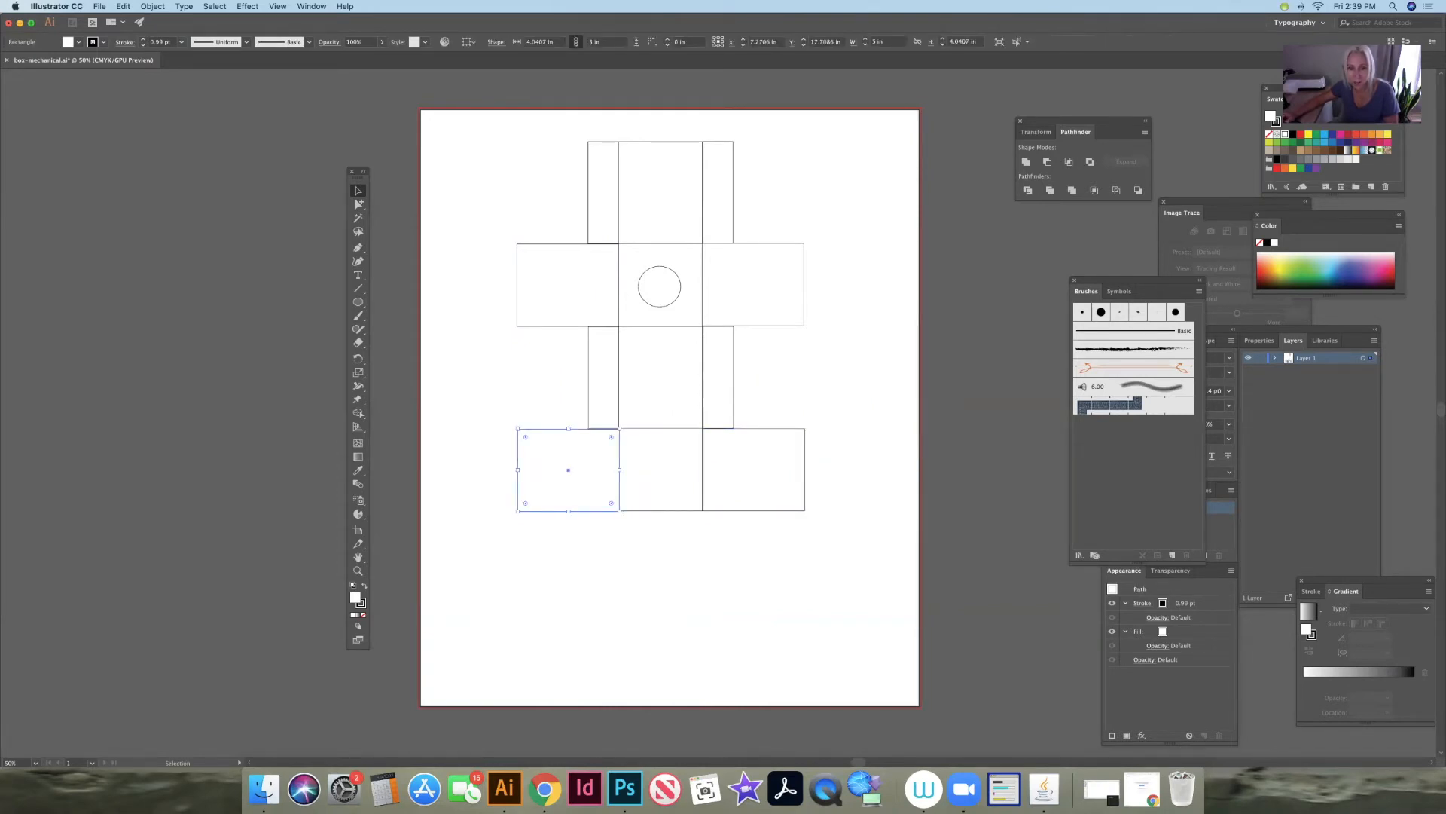
{"action": "mouse_move", "coordinate": [569, 470]}
{"action": "left_mouse_down"}
{"action": "mouse_move", "coordinate": [605, 470]}
{"action": "mouse_move", "coordinate": [552, 470]}
{"action": "left_mouse_up"}
{"action": "key", "text": "super+z"}
{"action": "left_click", "coordinate": [760, 473]}
{"action": "left_click_drag", "start_coordinate": [804, 470], "coordinate": [765, 474]}
{"action": "left_click", "coordinate": [813, 482]}
- Taper both flaps of the uppermost panel by moving their outer corner points slightly inward with the Direct Selection tool
{"action": "left_click", "coordinate": [359, 204]}
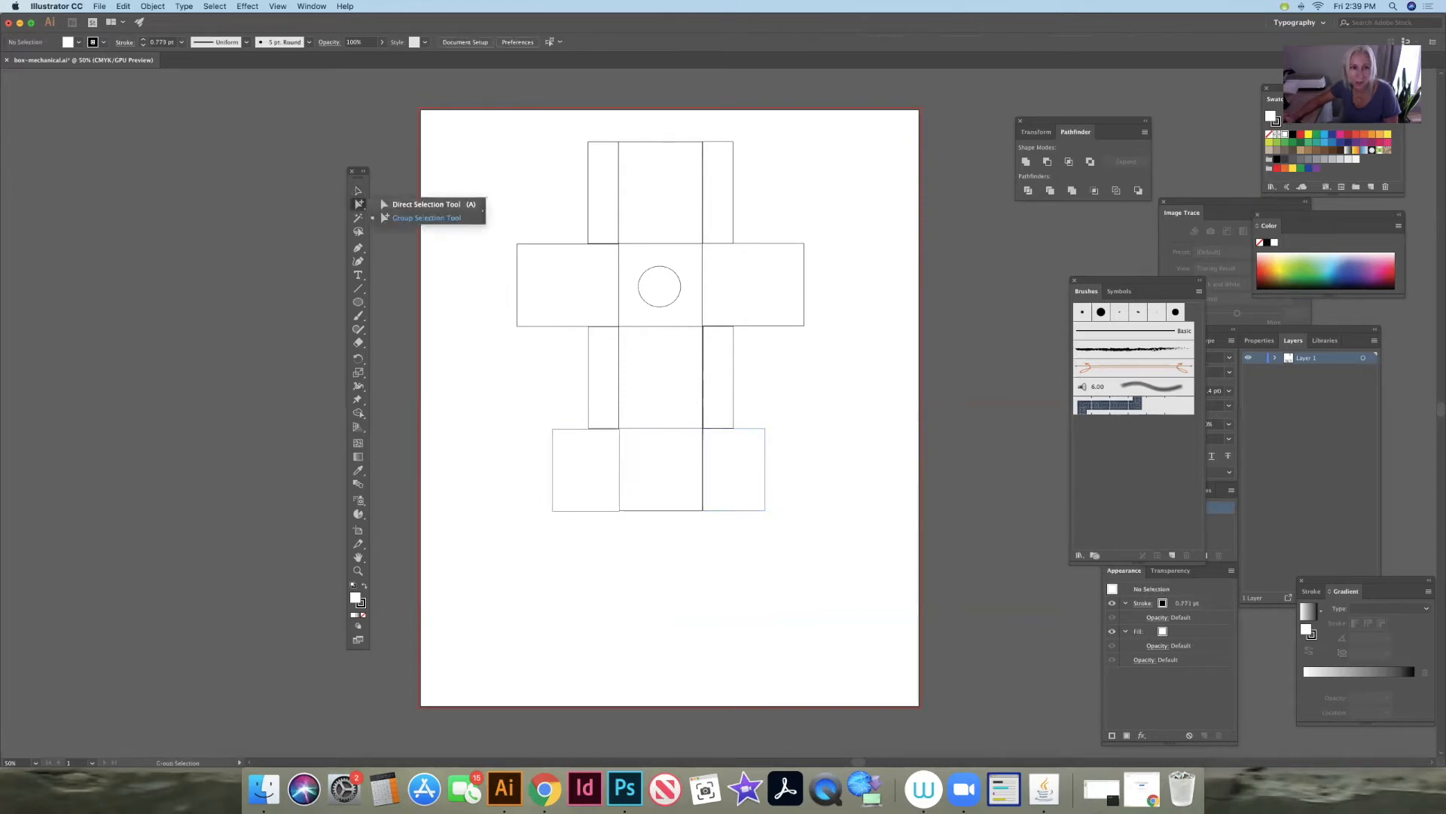
{"action": "left_click_drag", "start_coordinate": [588, 243], "coordinate": [587, 243]}
{"action": "left_click", "coordinate": [588, 142]}
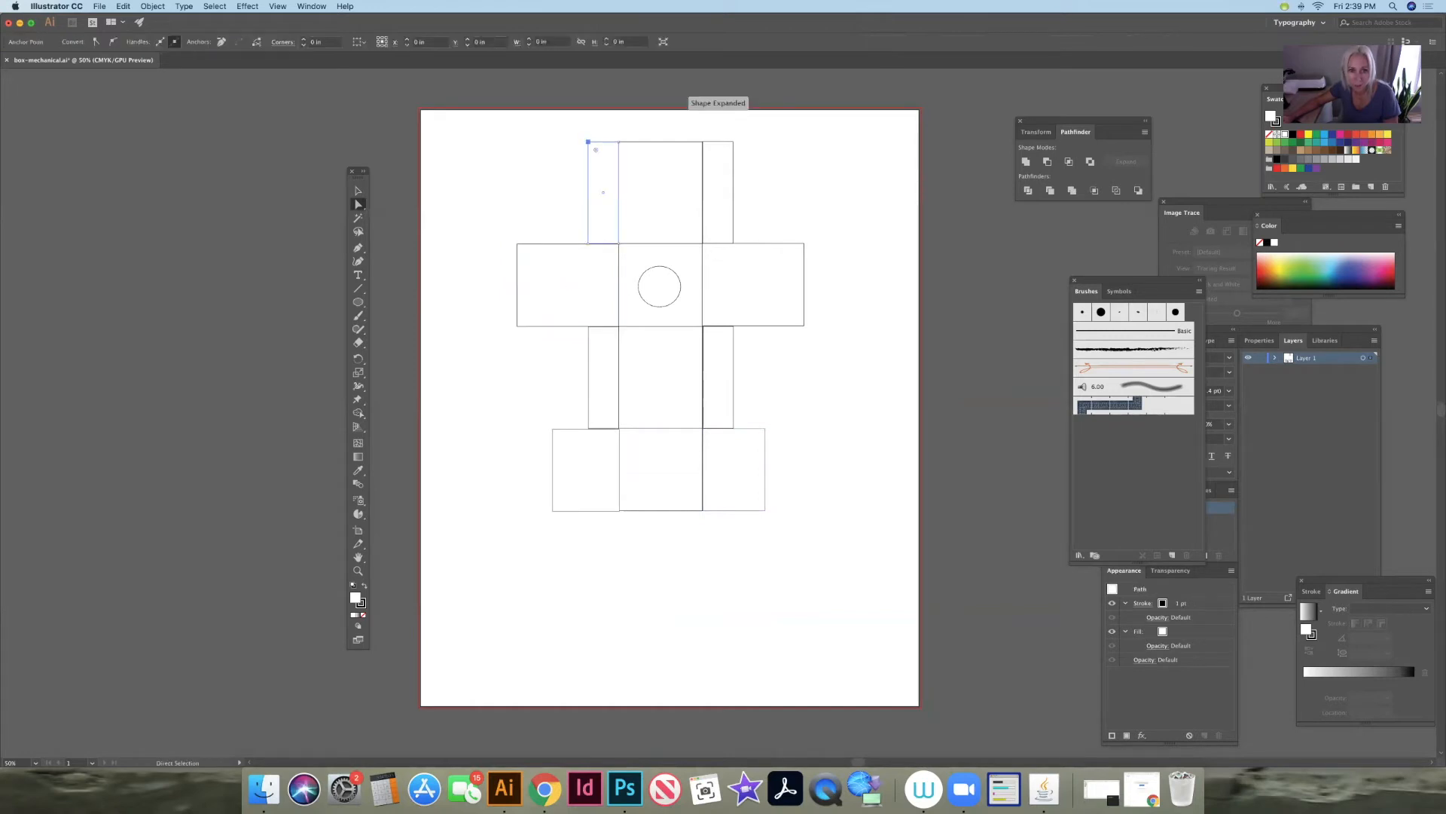
{"action": "left_click_drag", "start_coordinate": [589, 142], "coordinate": [589, 150]}
{"action": "left_click_drag", "start_coordinate": [588, 244], "coordinate": [588, 232]}
{"action": "left_click", "coordinate": [733, 142]}
{"action": "left_click_drag", "start_coordinate": [733, 142], "coordinate": [733, 149]}
{"action": "left_click_drag", "start_coordinate": [733, 244], "coordinate": [733, 232]}
- Taper both flaps of the third panel by moving their outer corner points slightly inward
{"action": "left_click_drag", "start_coordinate": [588, 326], "coordinate": [589, 334]}
{"action": "left_click_drag", "start_coordinate": [588, 427], "coordinate": [588, 415]}
{"action": "left_click_drag", "start_coordinate": [734, 326], "coordinate": [733, 335]}
{"action": "left_click_drag", "start_coordinate": [733, 428], "coordinate": [734, 415]}
- Taper the two side pieces of the lowest panel by moving their outer corner points slightly inward
{"action": "left_click_drag", "start_coordinate": [765, 429], "coordinate": [764, 435]}
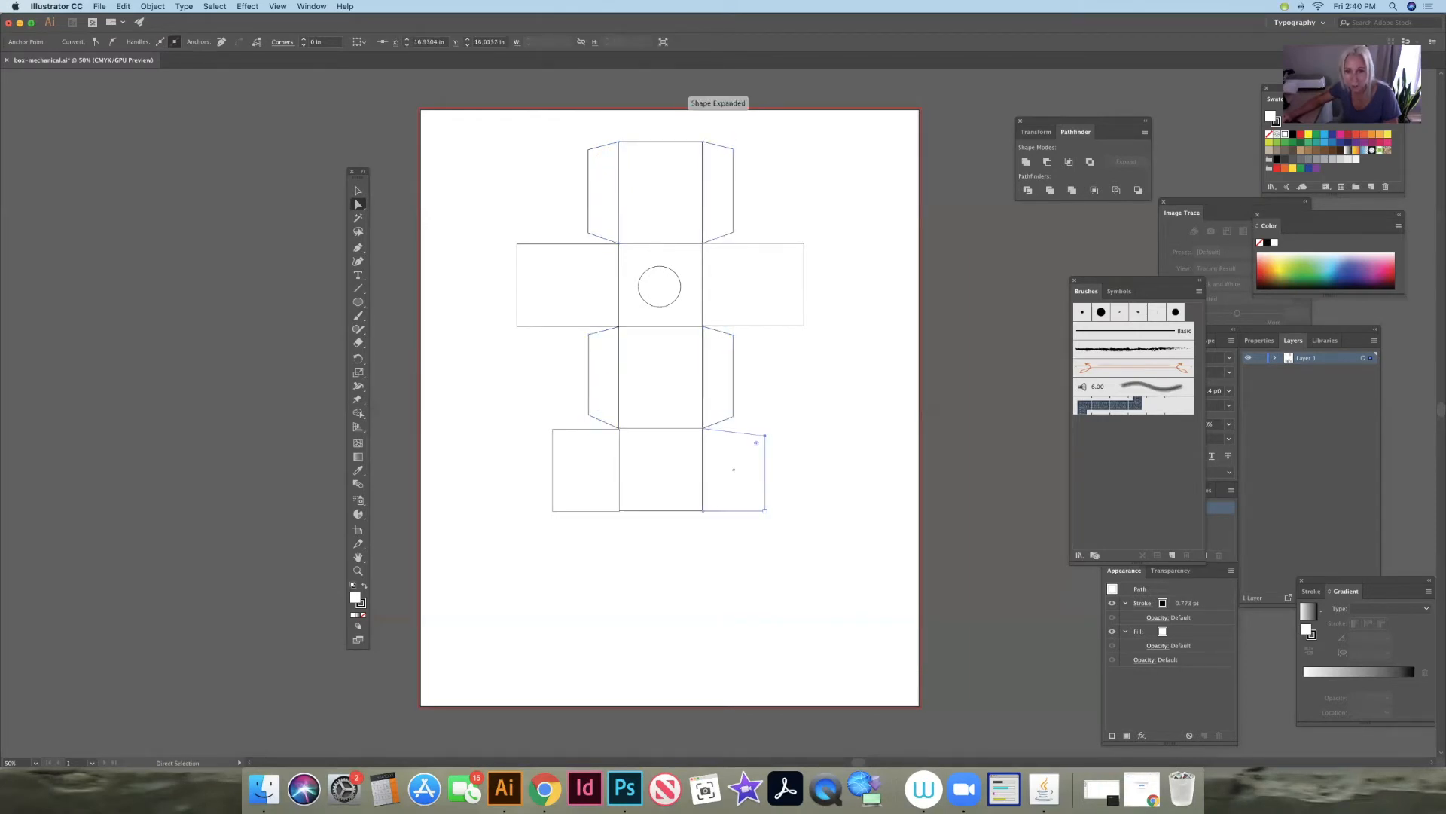
{"action": "left_click_drag", "start_coordinate": [764, 510], "coordinate": [765, 499]}
{"action": "left_click_drag", "start_coordinate": [552, 429], "coordinate": [552, 436]}
{"action": "left_click_drag", "start_coordinate": [552, 511], "coordinate": [552, 500]}
- Add a tapered closing flap along the bottom edge of the lowest panel, turned horizontal and sized to the panel's width
{"action": "left_click", "coordinate": [358, 204]}
{"action": "left_click", "coordinate": [422, 219]}
{"action": "key", "text": "super+v"}
{"action": "left_click_drag", "start_coordinate": [719, 413], "coordinate": [659, 553]}
{"action": "left_click_drag", "start_coordinate": [676, 501], "coordinate": [607, 539]}
{"action": "left_click_drag", "start_coordinate": [659, 554], "coordinate": [704, 526]}
- Add the text "TOP", enlarge it and centre it on the circle in the second panel
{"action": "key", "text": "t"}
{"action": "left_click", "coordinate": [796, 393]}
{"action": "type", "text": "TOP"}
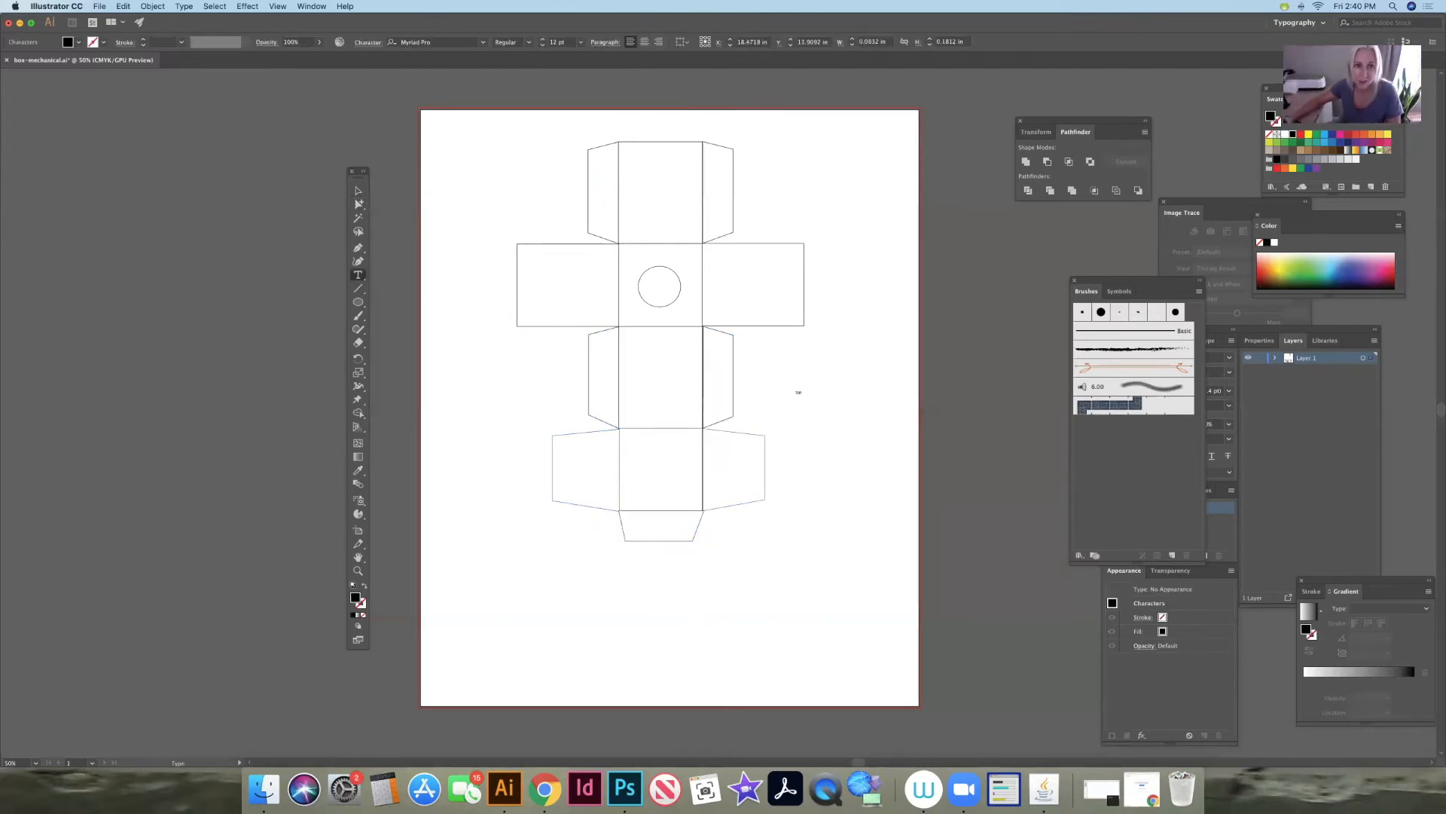
{"action": "key", "text": "Escape"}
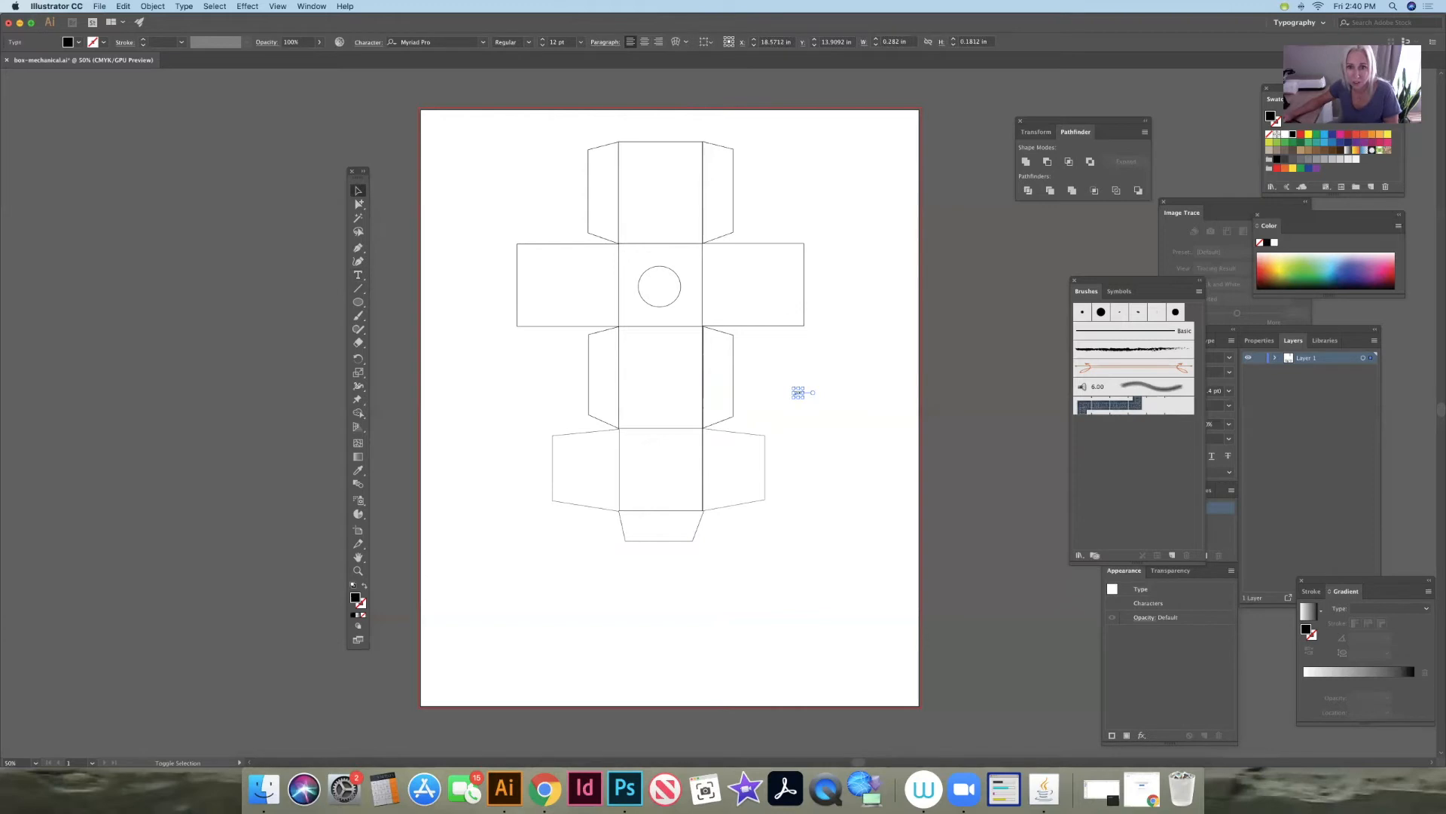
{"action": "left_click_drag", "start_coordinate": [804, 398], "coordinate": [837, 420]}
{"action": "left_click_drag", "start_coordinate": [815, 407], "coordinate": [661, 288]}
{"action": "left_click", "coordinate": [850, 476]}
- Copy the TOP label onto the lowest panel, change its text to "BOTTOM" and scale it down to fit
{"action": "key", "text": "super+c"}
{"action": "key", "text": "super+v"}
{"action": "left_click_drag", "start_coordinate": [713, 412], "coordinate": [686, 469]}
{"action": "double_click", "coordinate": [664, 469]}
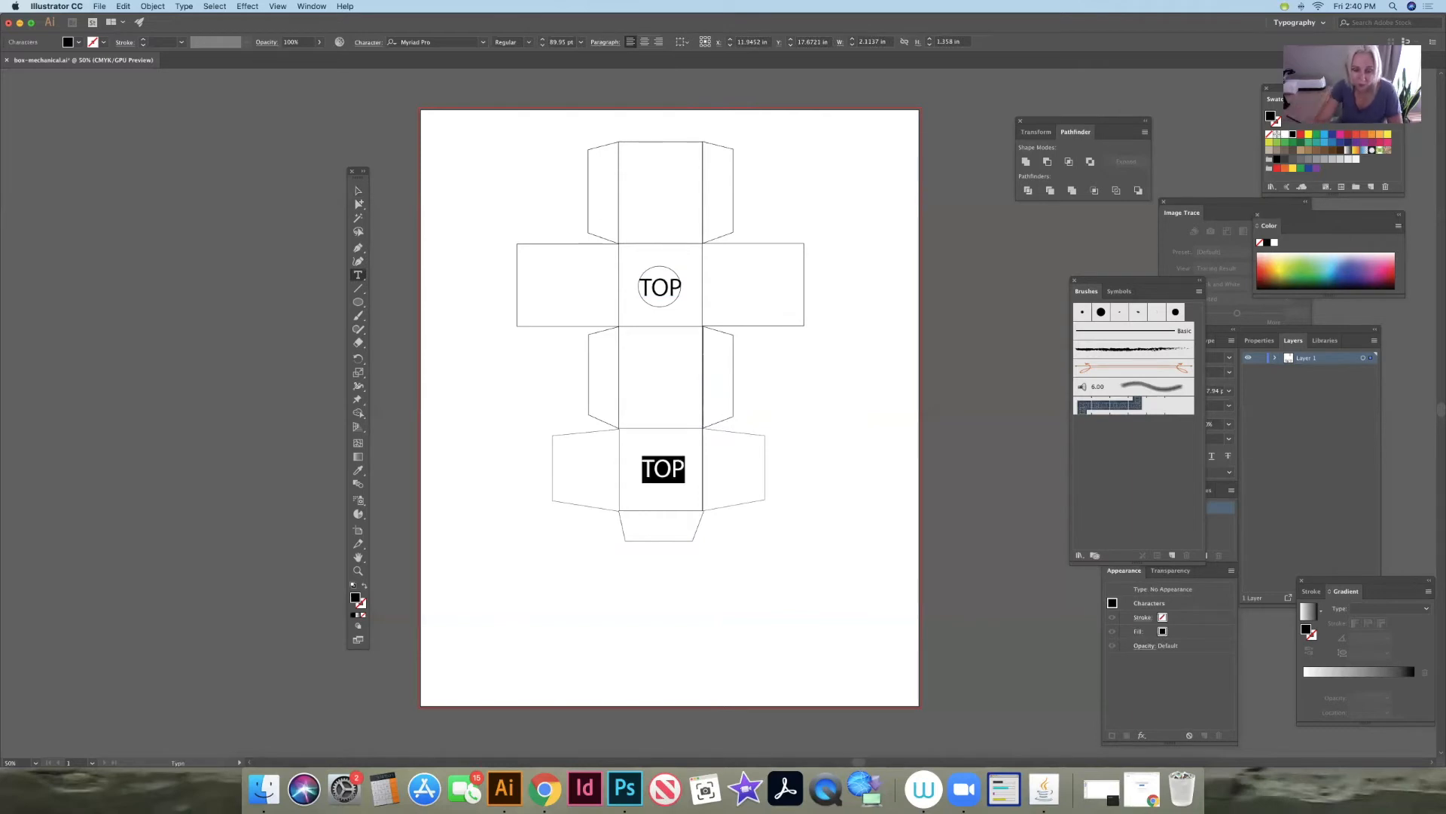
{"action": "type", "text": "BOTTOM"}
{"action": "key", "text": "Escape"}
{"action": "left_click_drag", "start_coordinate": [736, 455], "coordinate": [665, 470]}
- Copy the BOTTOM label onto the third panel and change its text to "SIDE" at a larger size
{"action": "key", "text": "super+c"}
{"action": "key", "text": "super+v"}
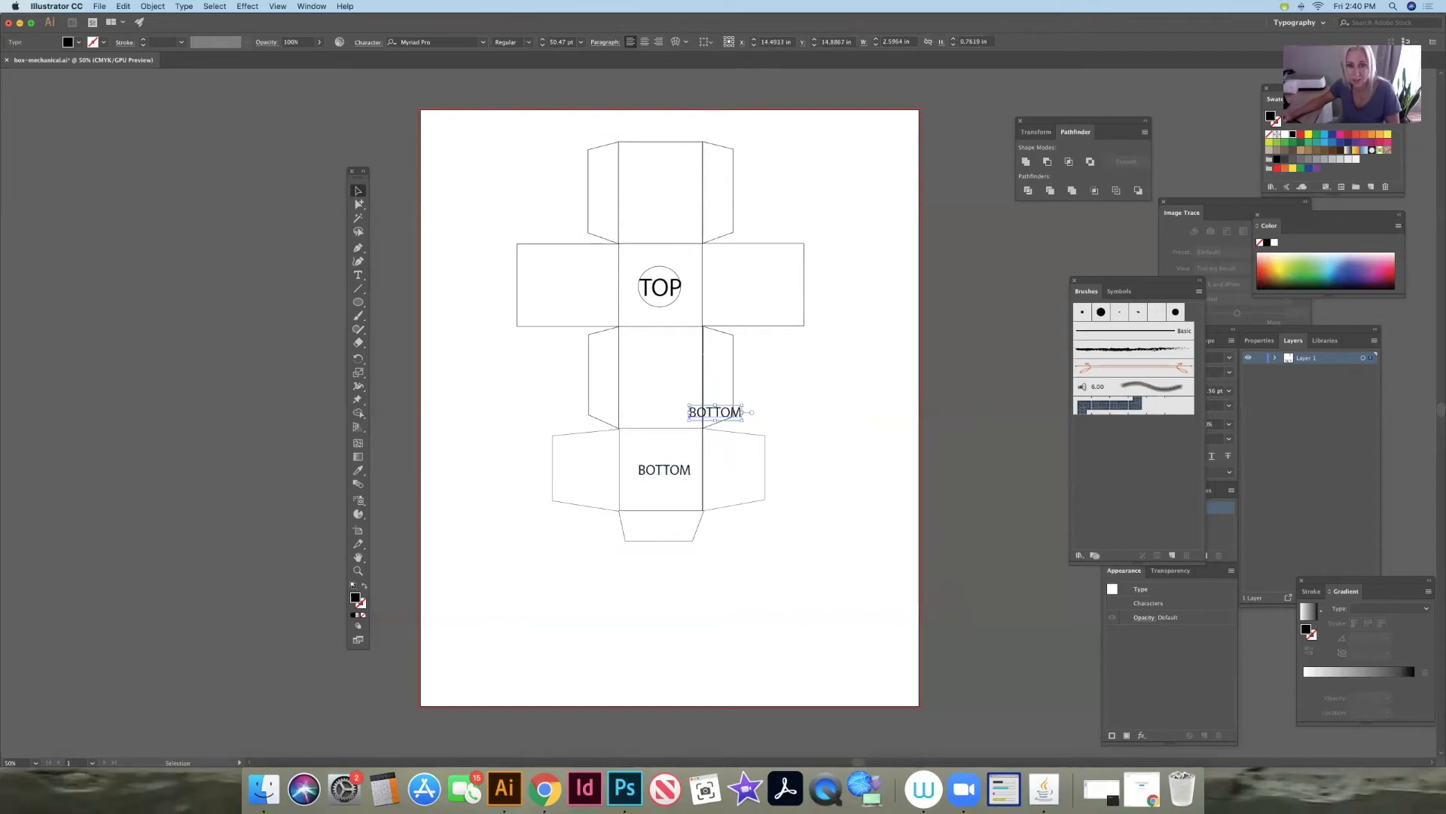
{"action": "left_click_drag", "start_coordinate": [715, 412], "coordinate": [692, 376]}
{"action": "key", "text": "t"}
{"action": "type", "text": "SIDE"}
{"action": "key", "text": "Escape"}
- Place copies of the SIDE label on the second panel's two side panels, rotated 90 degrees so the letter tops face the TOP panel
{"action": "left_click_drag", "start_coordinate": [664, 385], "coordinate": [568, 284]}
{"action": "key", "text": "super+c"}
{"action": "key", "text": "super+v"}
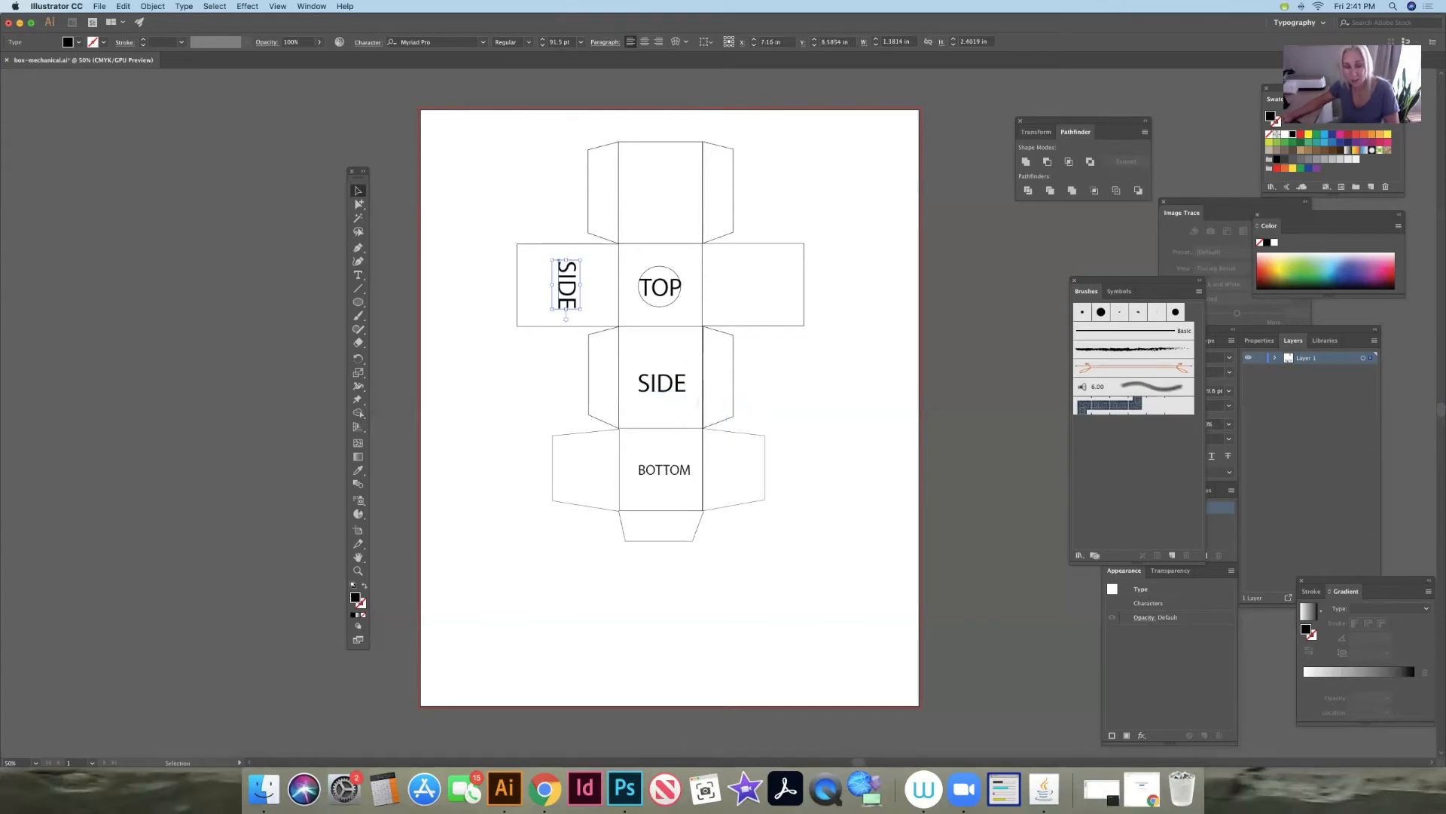
{"action": "key", "text": "super+v"}
{"action": "left_click_drag", "start_coordinate": [701, 435], "coordinate": [760, 308]}
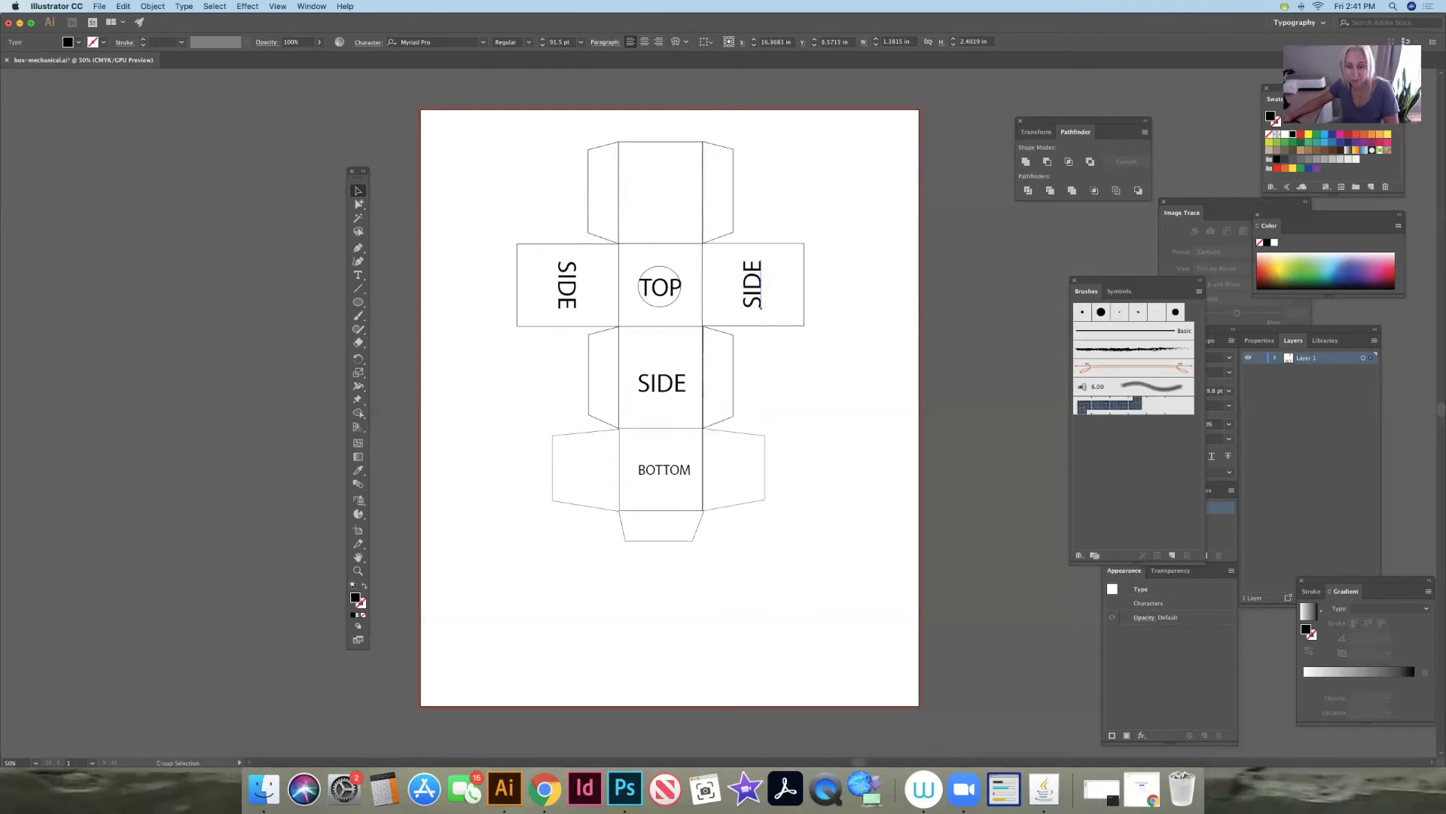
- Place another copy of the SIDE label upside down in the centre of the uppermost panel
{"action": "key", "text": "super+v"}
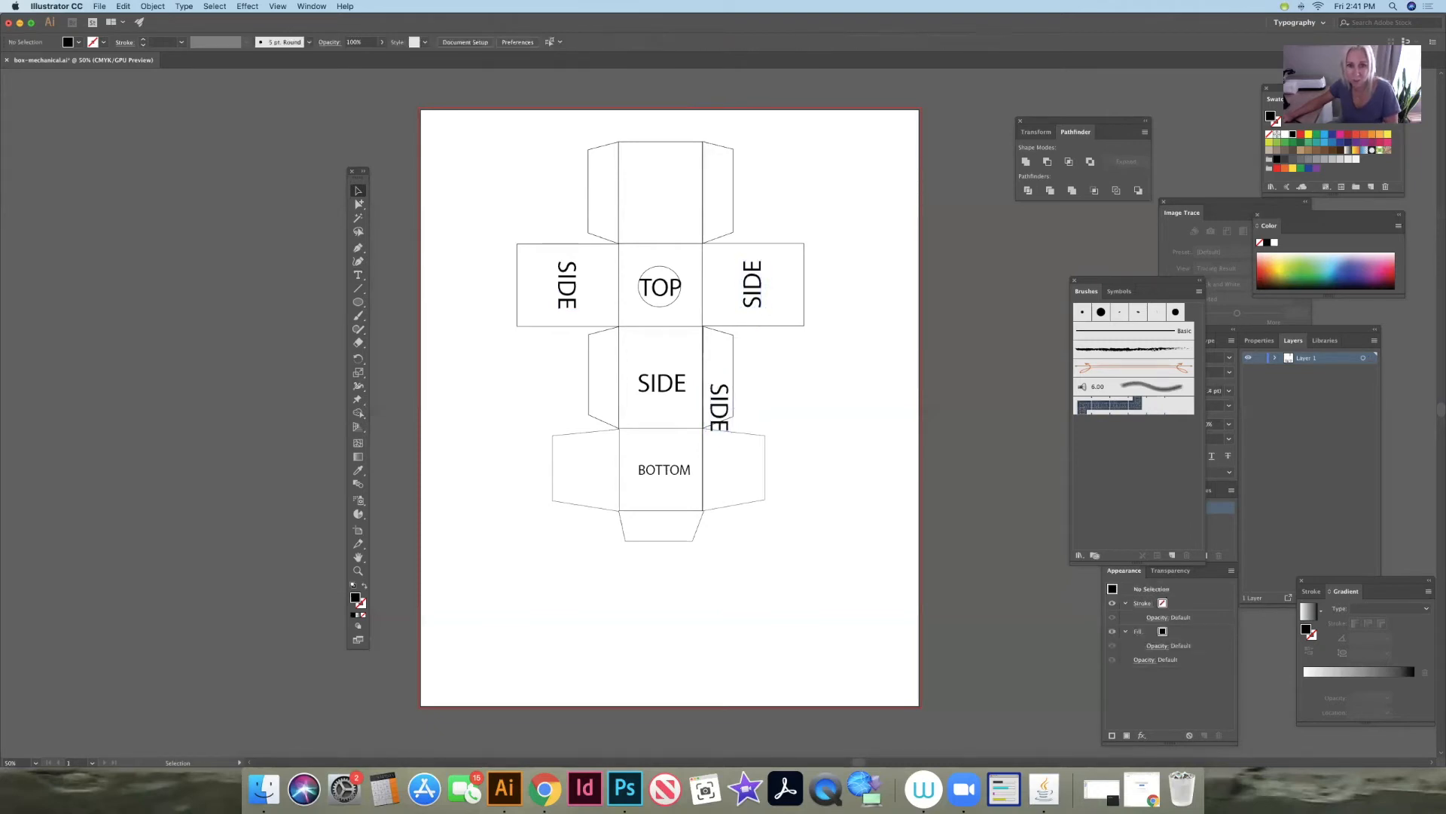
{"action": "left_click_drag", "start_coordinate": [701, 435], "coordinate": [691, 388]}
{"action": "left_click_drag", "start_coordinate": [718, 408], "coordinate": [661, 193]}
{"action": "key", "text": "shift+super+a"}
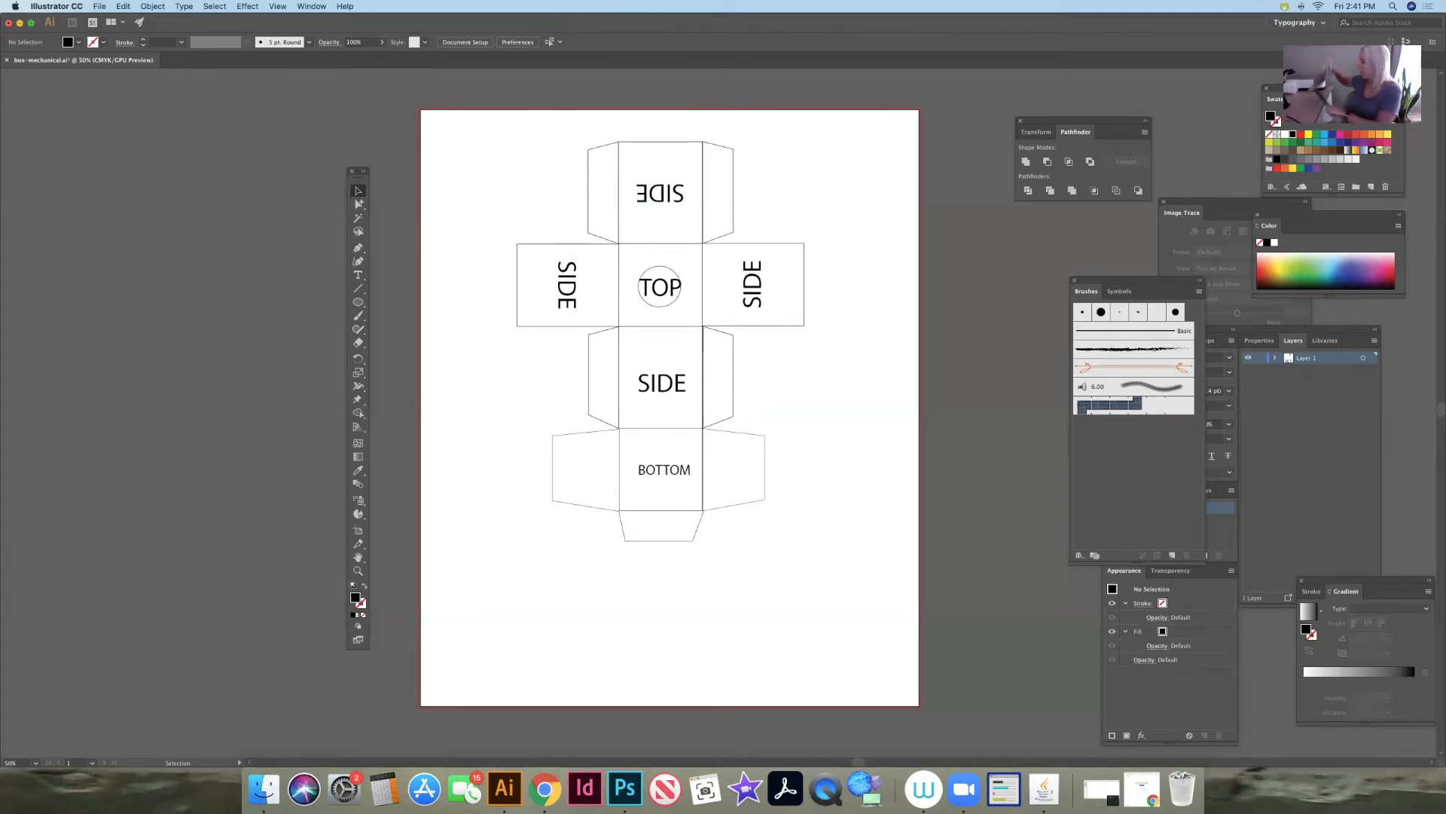
- Set the print scaling to Custom at 50 percent width and height
{"action": "key", "text": "super+p"}
{"action": "left_click", "coordinate": [455, 544]}
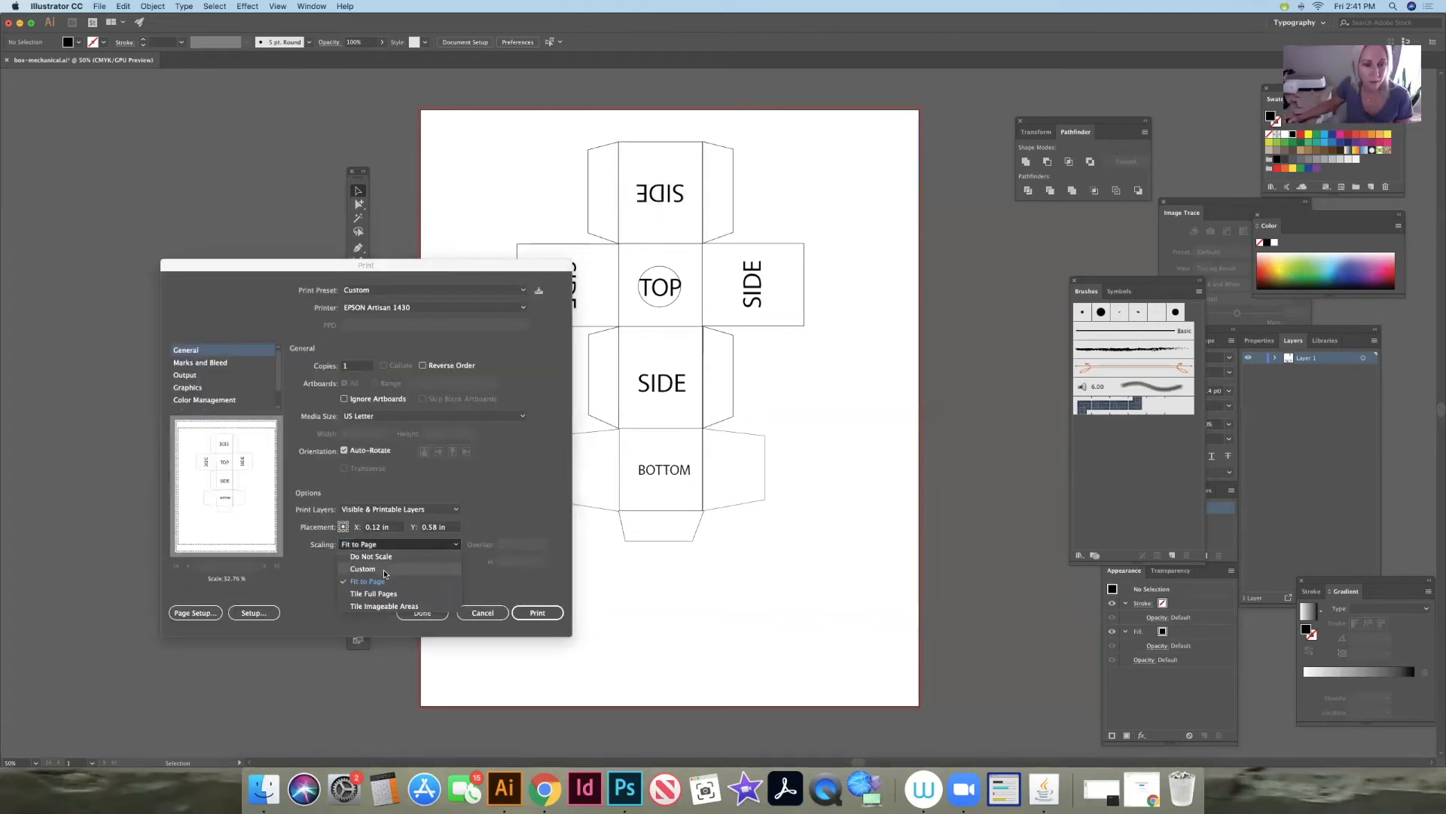
{"action": "left_click", "coordinate": [461, 559]}
{"action": "double_click", "coordinate": [409, 564]}
{"action": "type", "text": "50"}
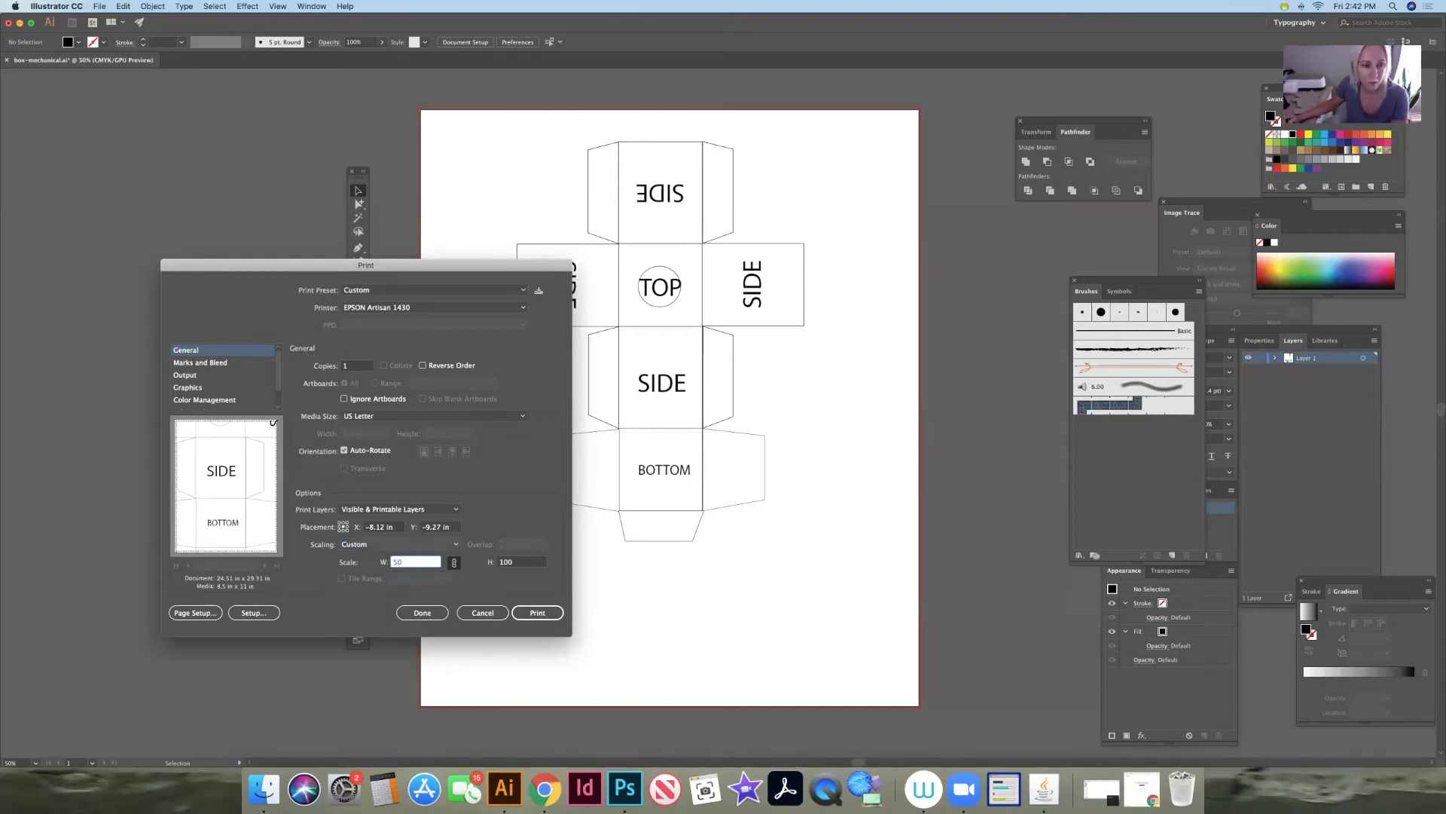
{"action": "left_click", "coordinate": [456, 544]}
{"action": "left_click", "coordinate": [456, 546]}
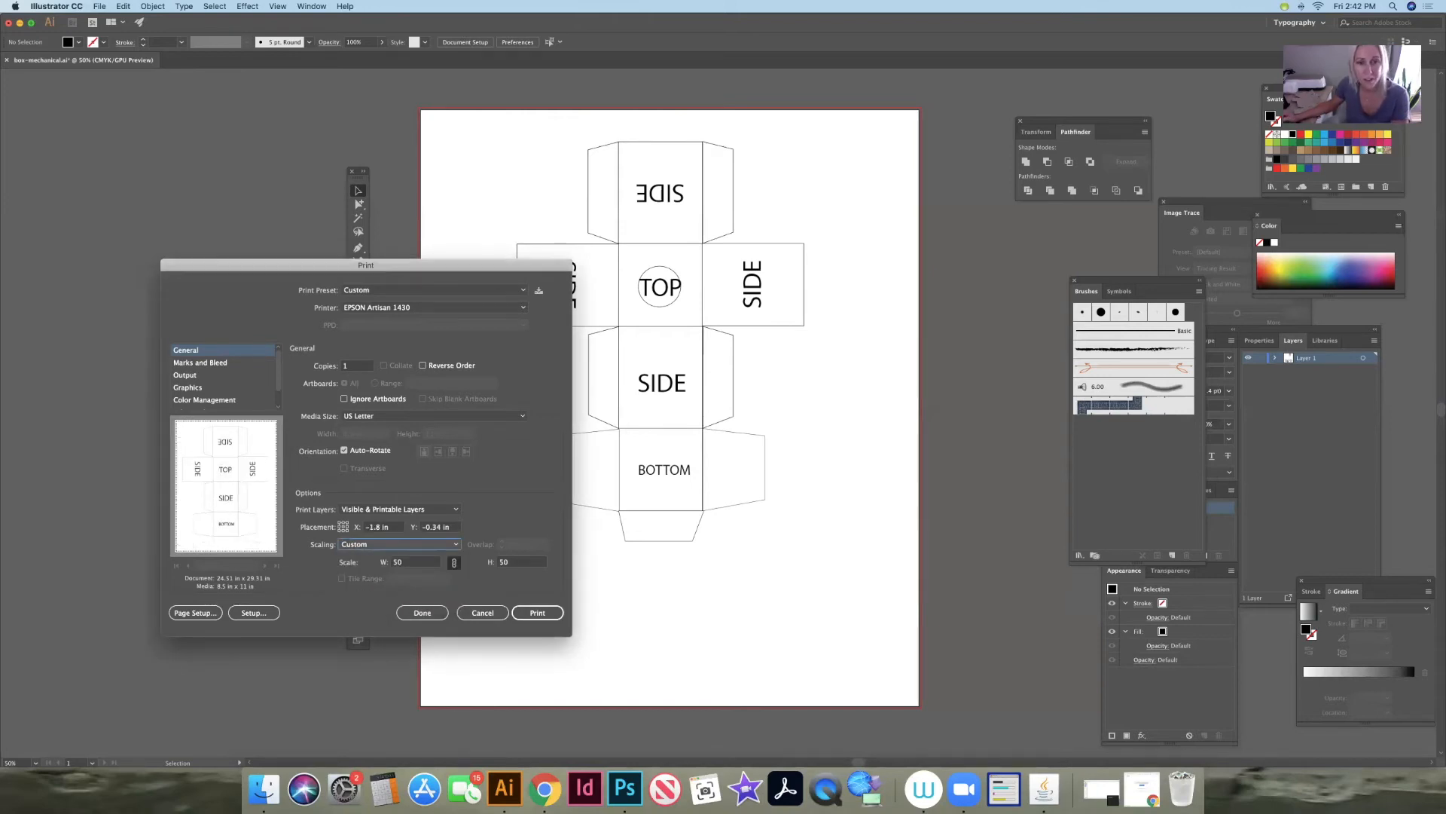